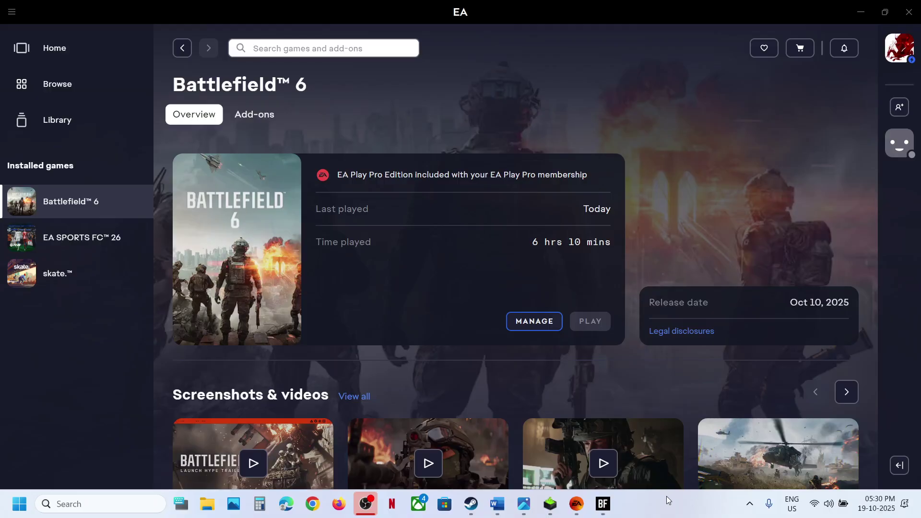
# Step: Highlight Step 1 in the Word fix notes, then minimize Word to return to the EA app
pyautogui.click(509, 508)
pyautogui.moveTo(154, 212); pyautogui.dragTo(402, 215)
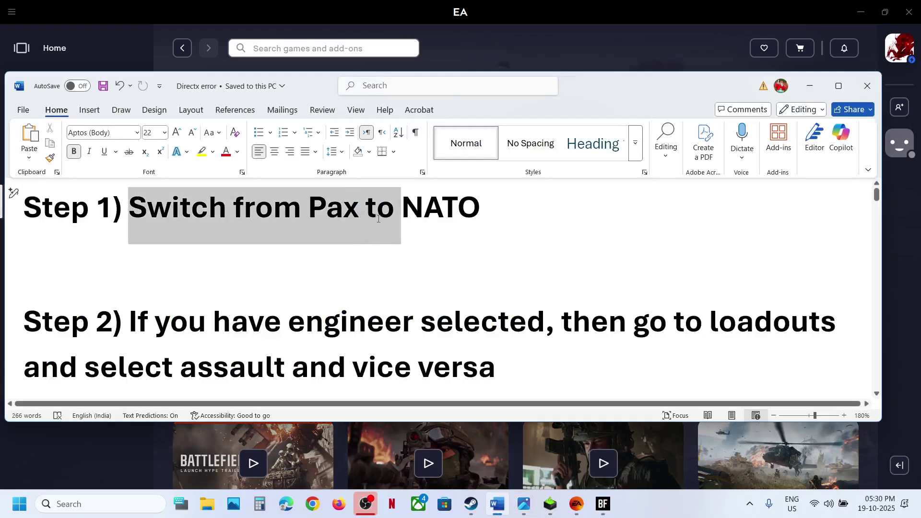
pyautogui.click(809, 86)
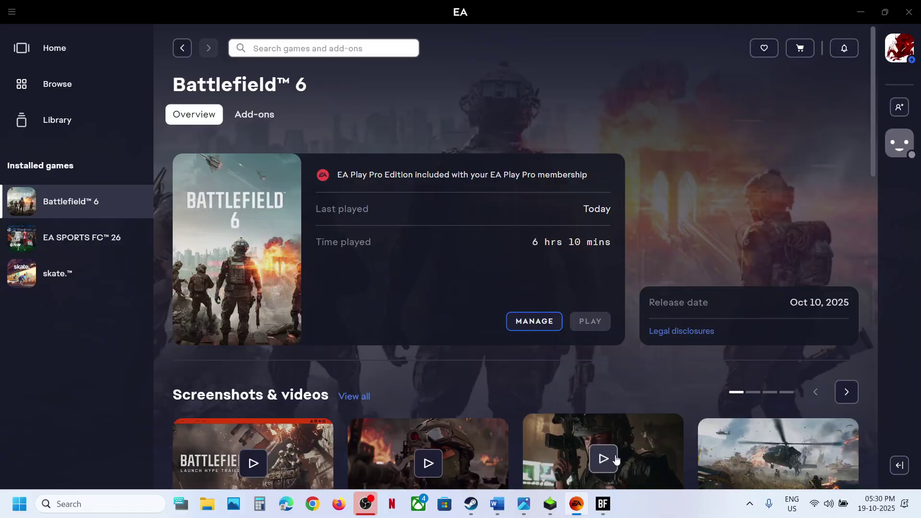
# Step: Swap the loadout faction from Pax Armata to NATO and view the Recon class's appearance
pyautogui.click(607, 513)
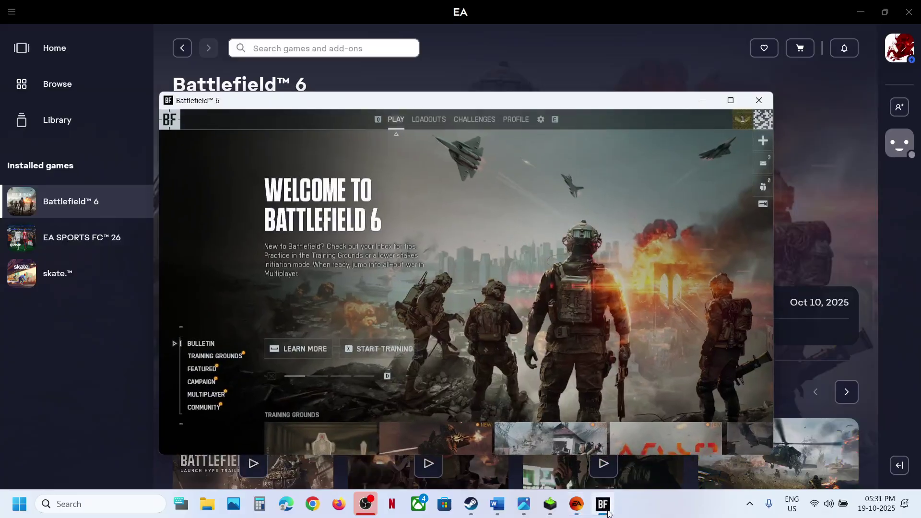
pyautogui.click(433, 119)
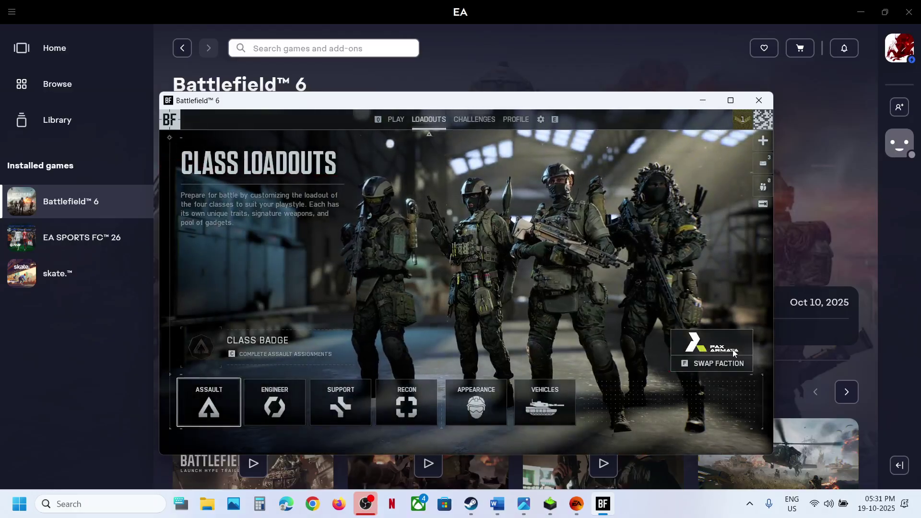
pyautogui.click(713, 353)
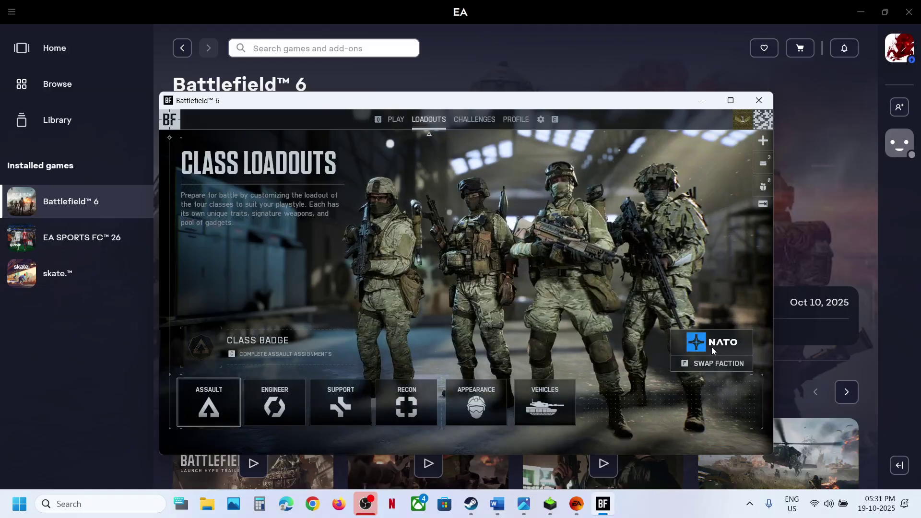
pyautogui.click(434, 400)
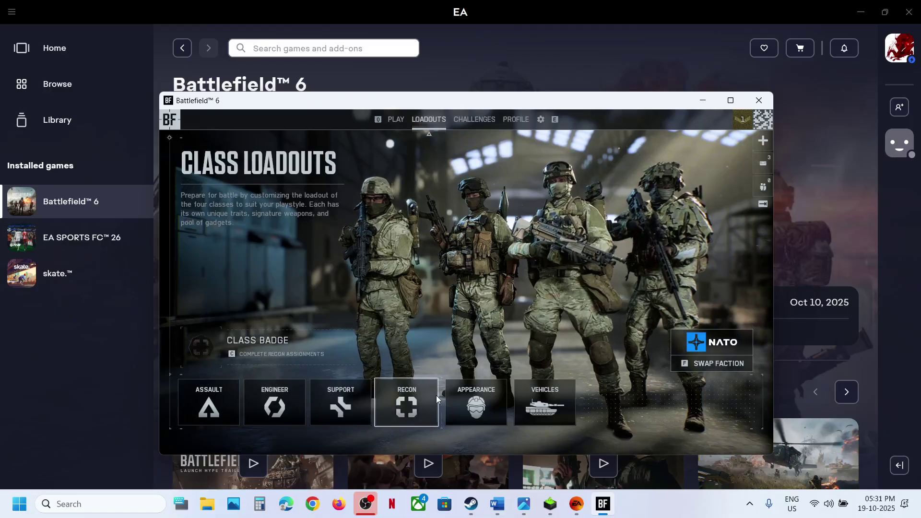
pyautogui.click(472, 402)
pyautogui.click(501, 510)
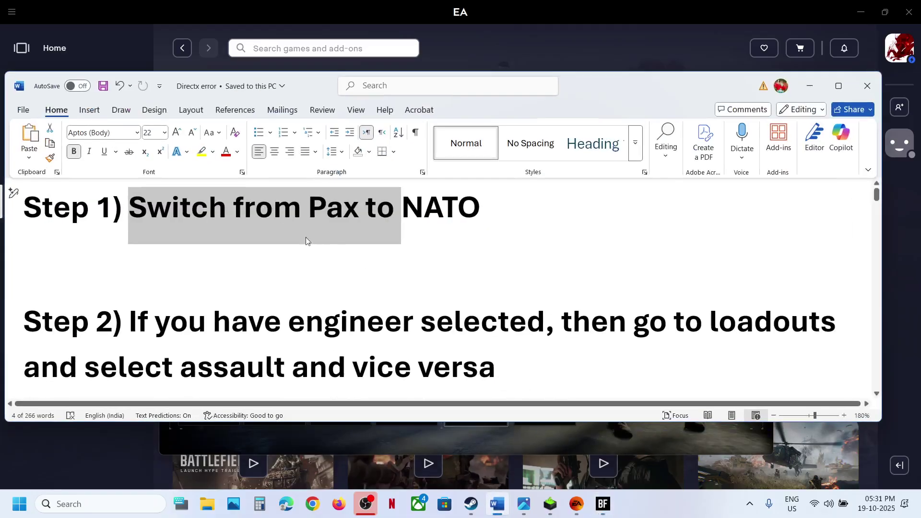
# Step: Highlight Step 2's Engineer condition and instruction in the notes, then minimize Word
pyautogui.scroll(-1, 230, 290)
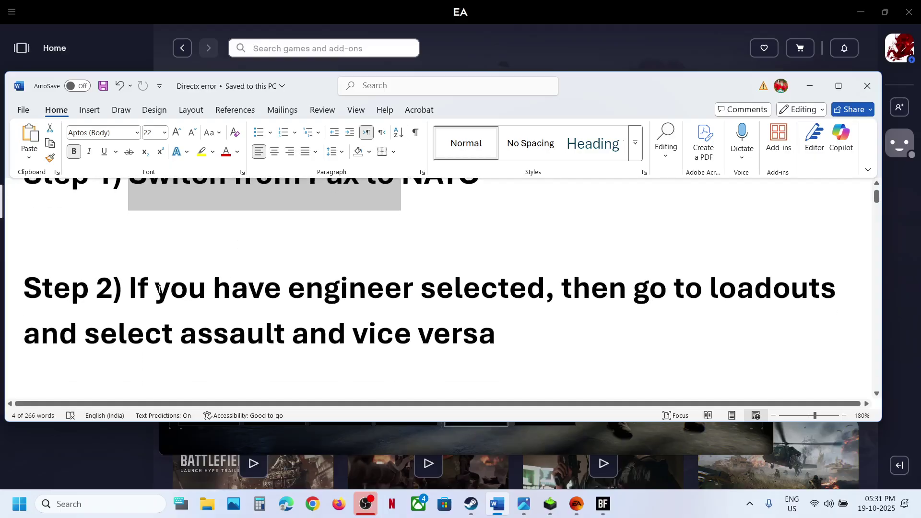
pyautogui.moveTo(134, 285); pyautogui.dragTo(487, 295)
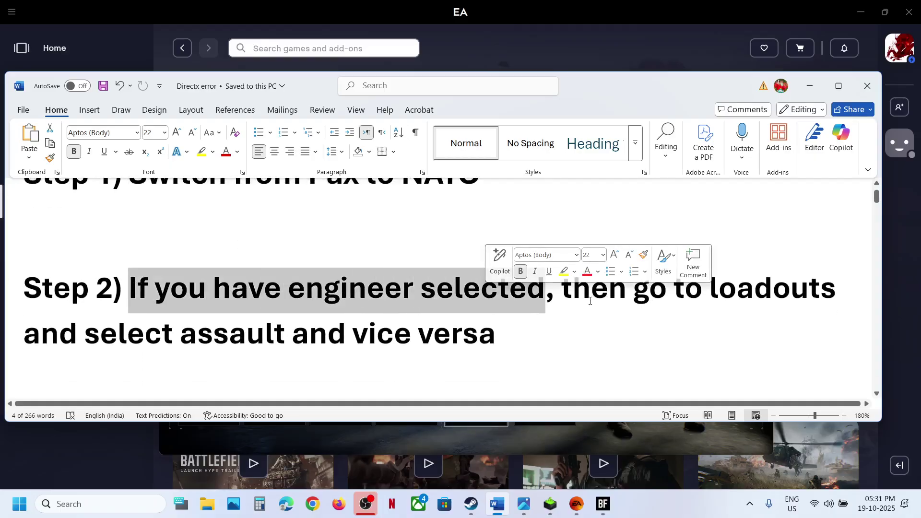
pyautogui.moveTo(579, 298); pyautogui.dragTo(496, 335)
pyautogui.click(818, 92)
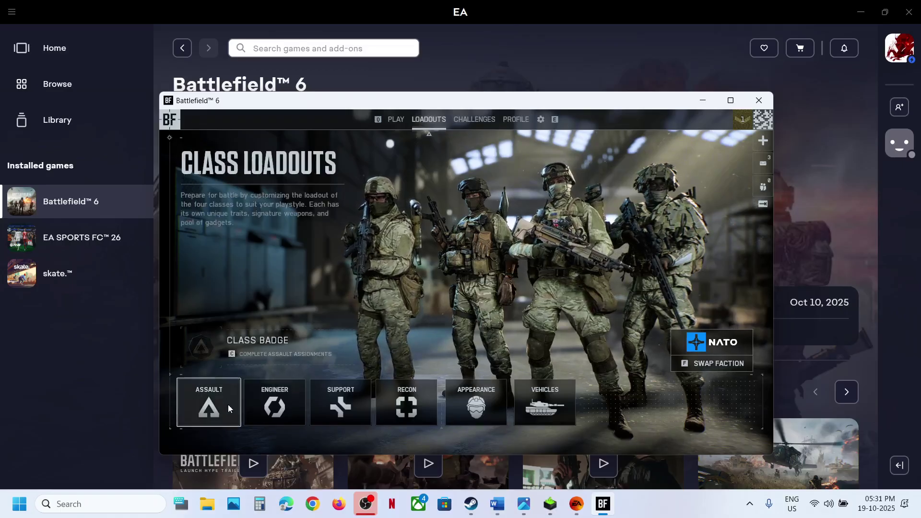
# Step: Leave the Engineer loadout and open the Assault class loadout instead
pyautogui.click(269, 400)
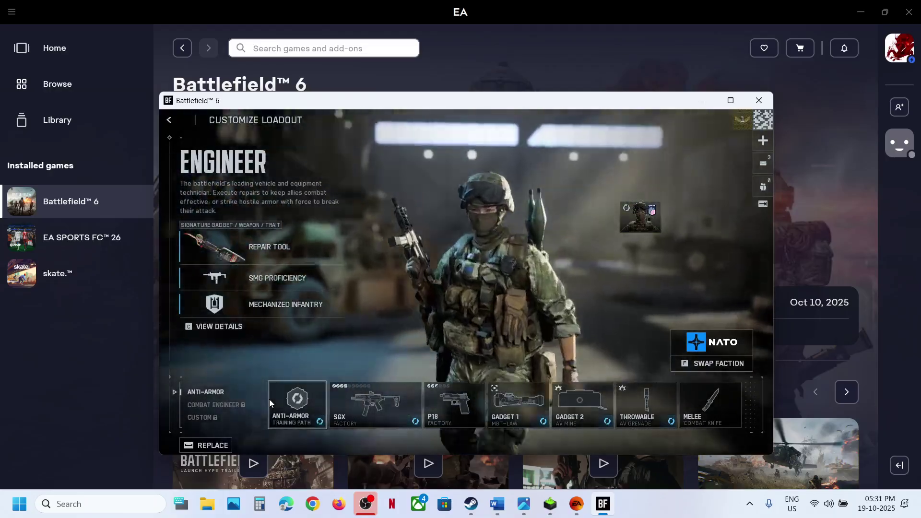
pyautogui.press('Escape')
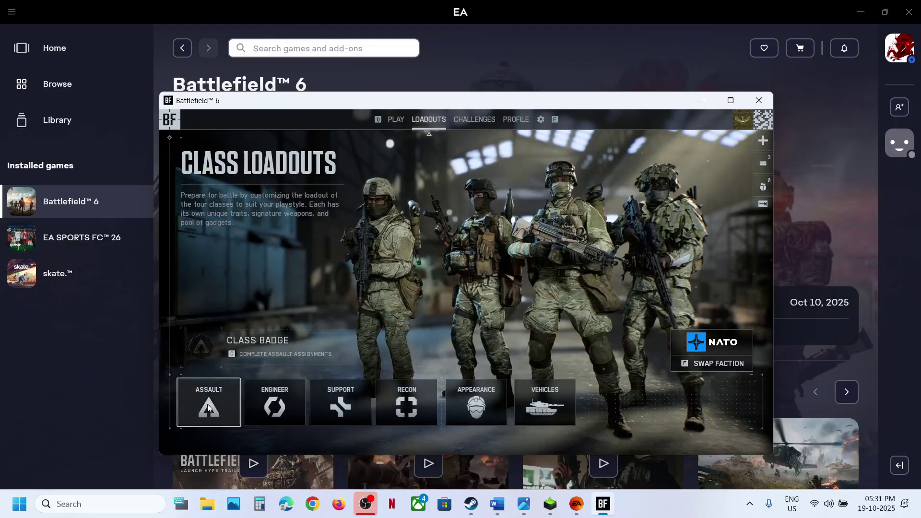
pyautogui.click(207, 404)
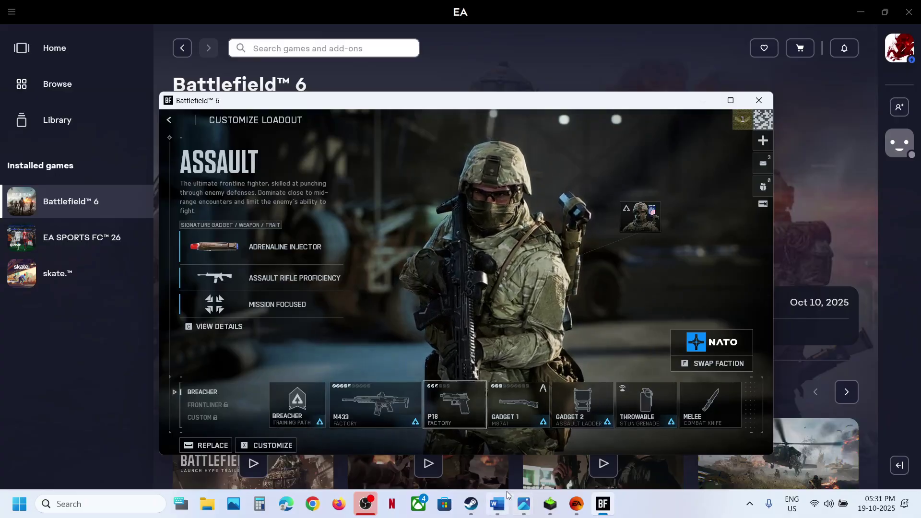
pyautogui.click(499, 510)
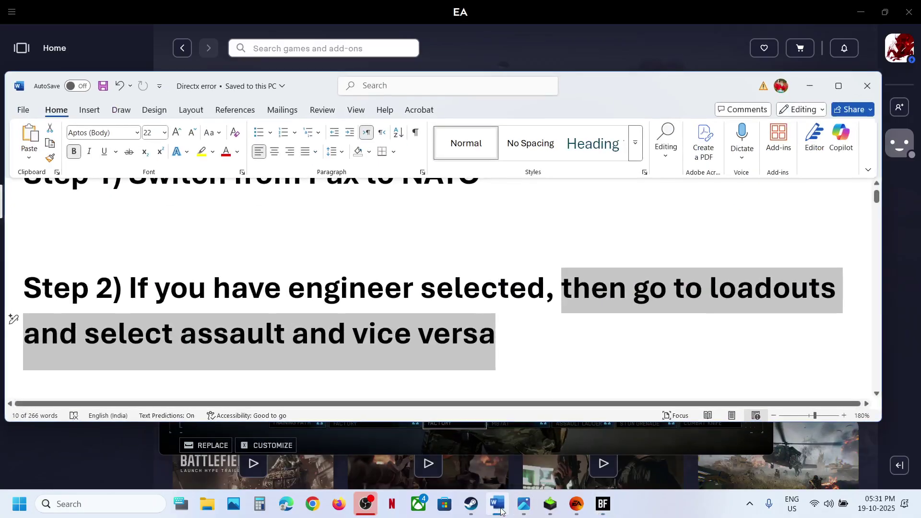
# Step: Scroll the notes to Step 3, switching the main weapon from Assault rifle to SMG, and highlight it
pyautogui.click(310, 290)
pyautogui.scroll(-5, 370, 302)
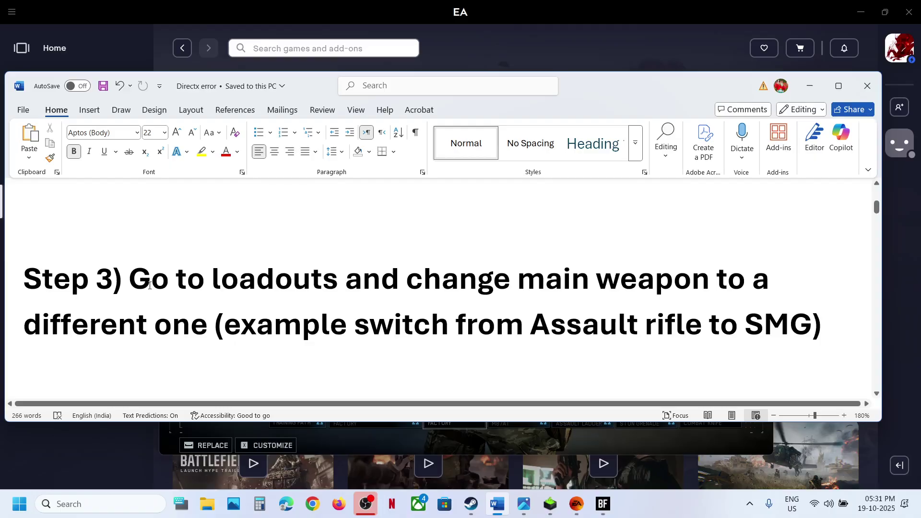
pyautogui.moveTo(149, 285); pyautogui.dragTo(487, 281)
pyautogui.moveTo(567, 285); pyautogui.dragTo(191, 332)
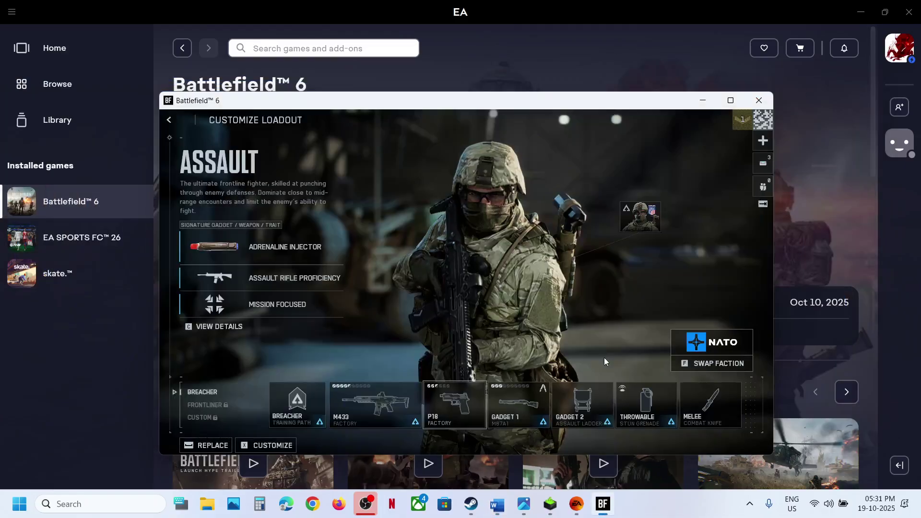
# Step: Replace the Assault class's M433 primary weapon with the SGX SMG
pyautogui.click(603, 504)
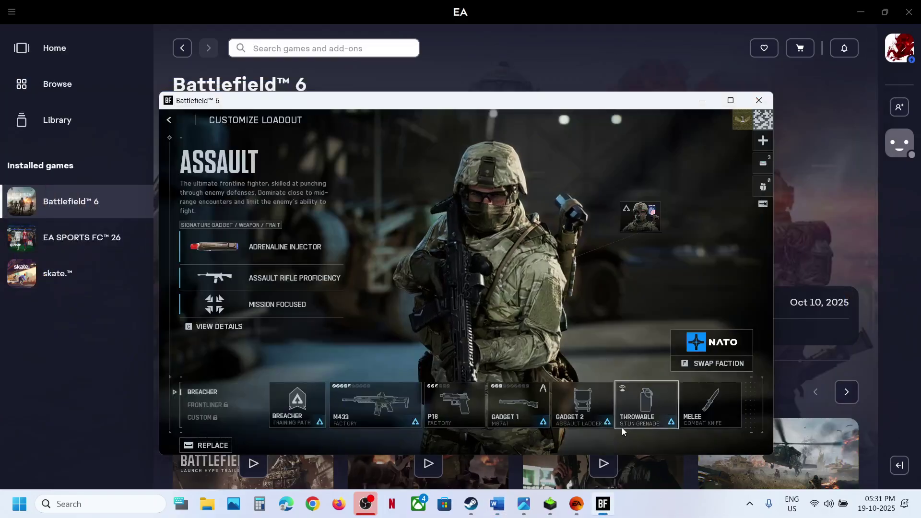
pyautogui.press('Escape')
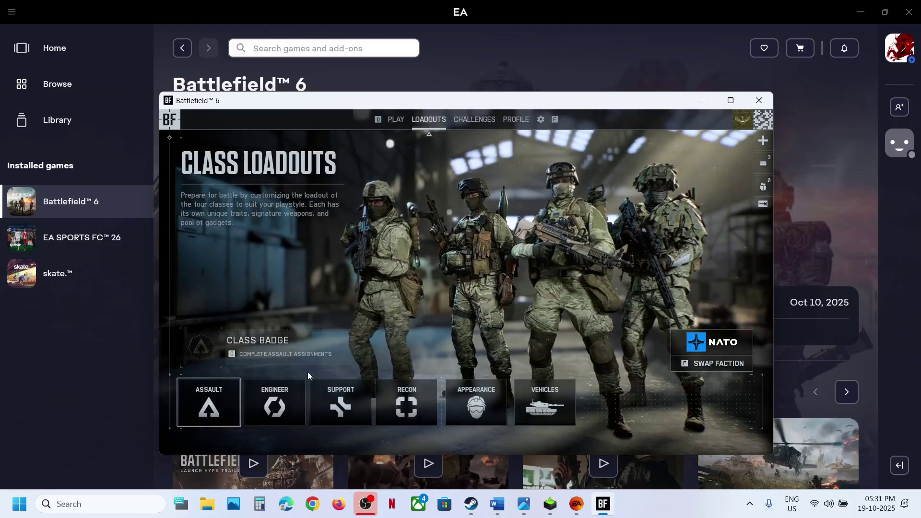
pyautogui.click(220, 408)
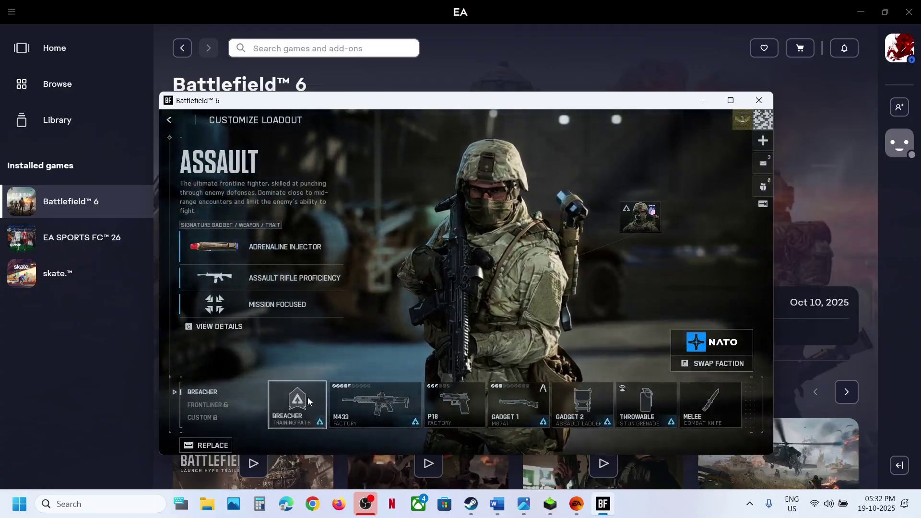
pyautogui.click(374, 402)
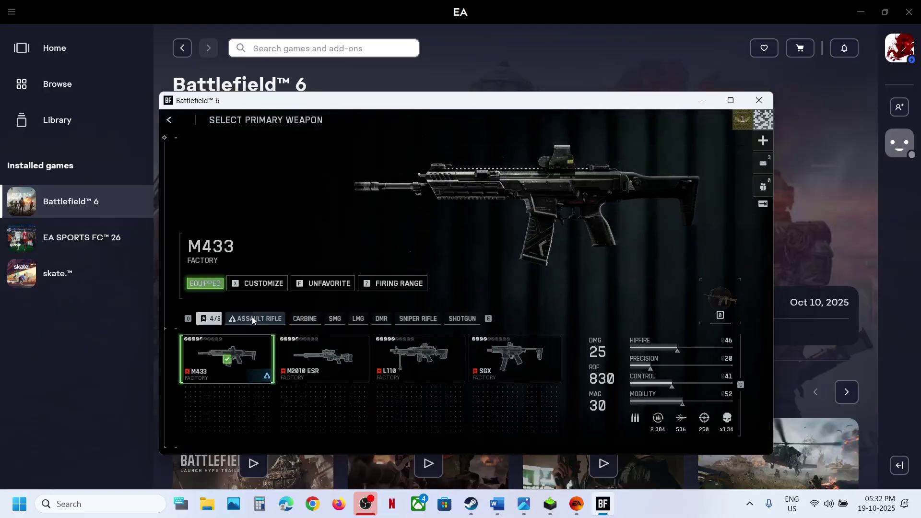
pyautogui.click(253, 319)
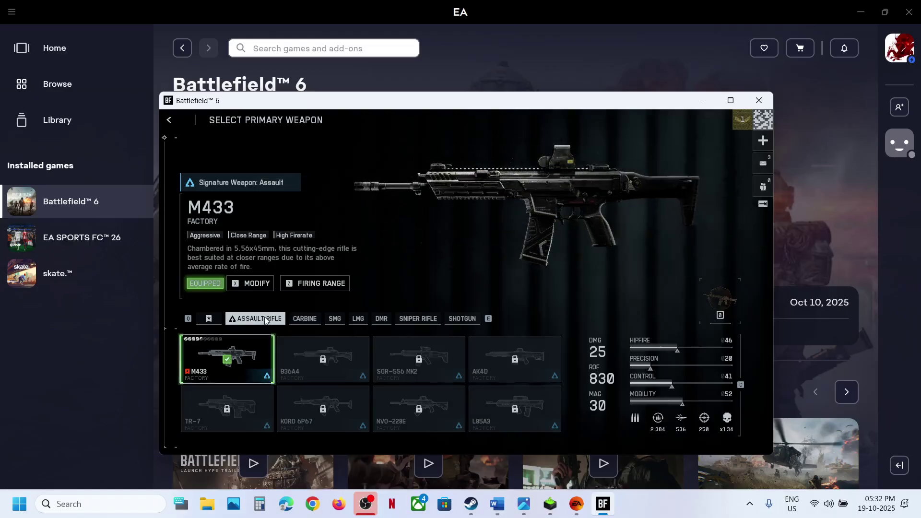
pyautogui.click(333, 319)
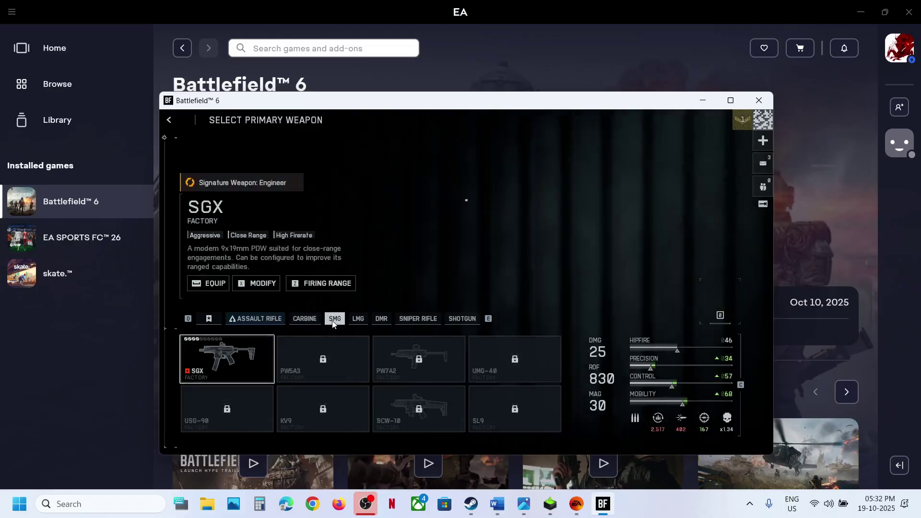
pyautogui.click(234, 354)
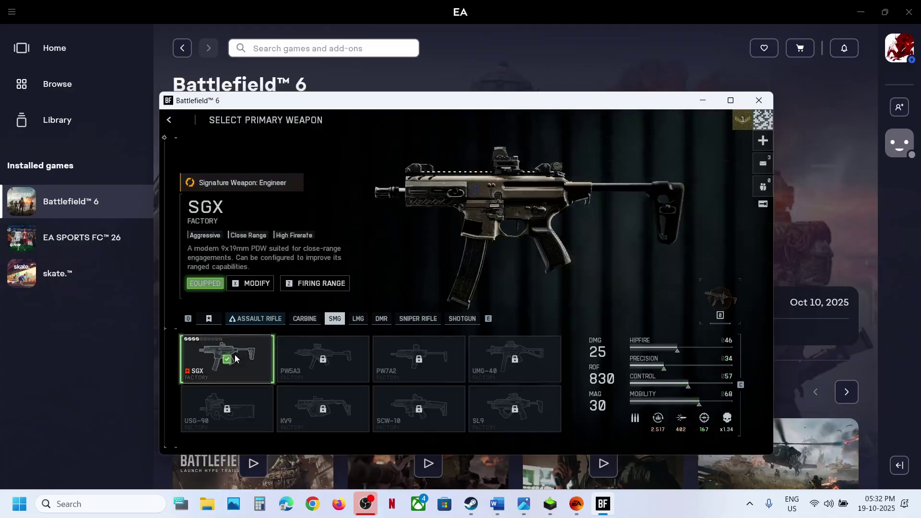
# Step: Highlight Step 4, 'Turn off Screen Space AO & GI', in the notes, then minimize Word
pyautogui.click(498, 508)
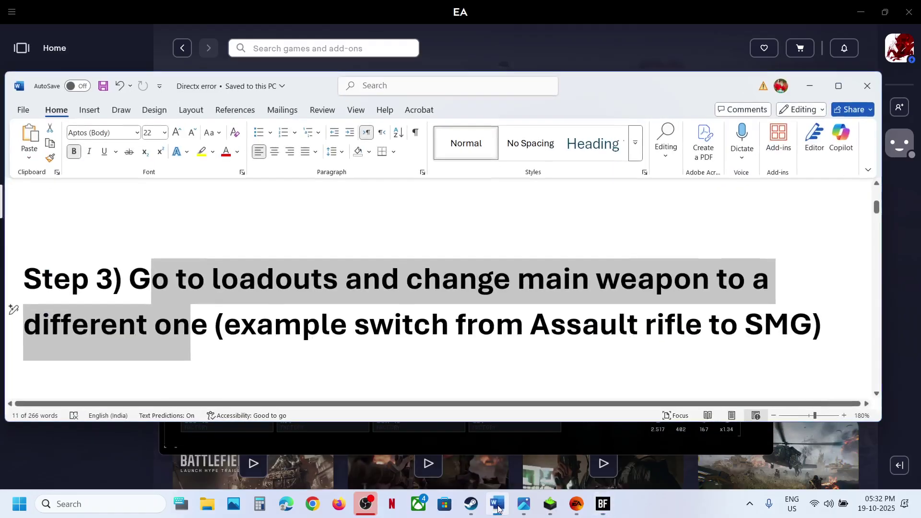
pyautogui.scroll(-3, 372, 340)
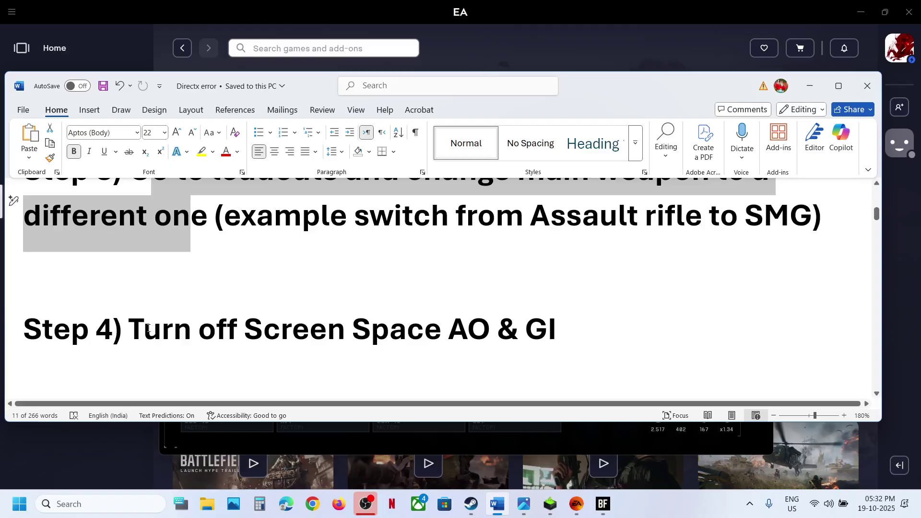
pyautogui.moveTo(147, 328); pyautogui.dragTo(534, 335)
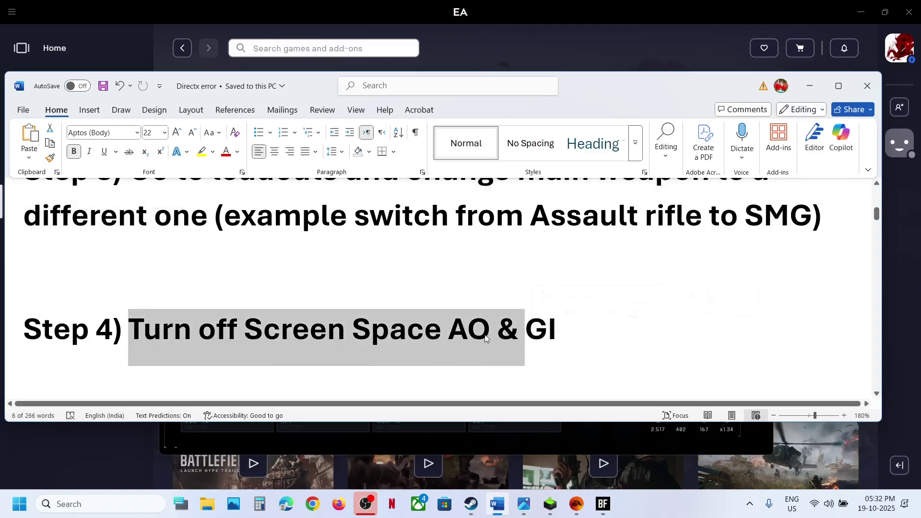
pyautogui.click(809, 86)
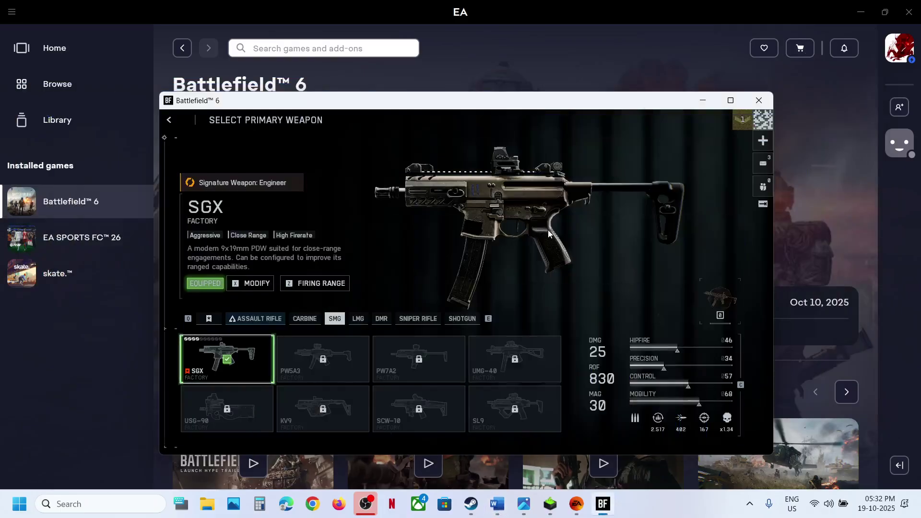
# Step: Change Screen Space AO & GI from GTAO Low to Off in the Graphics quality settings
pyautogui.press('Escape')
pyautogui.press('Escape')
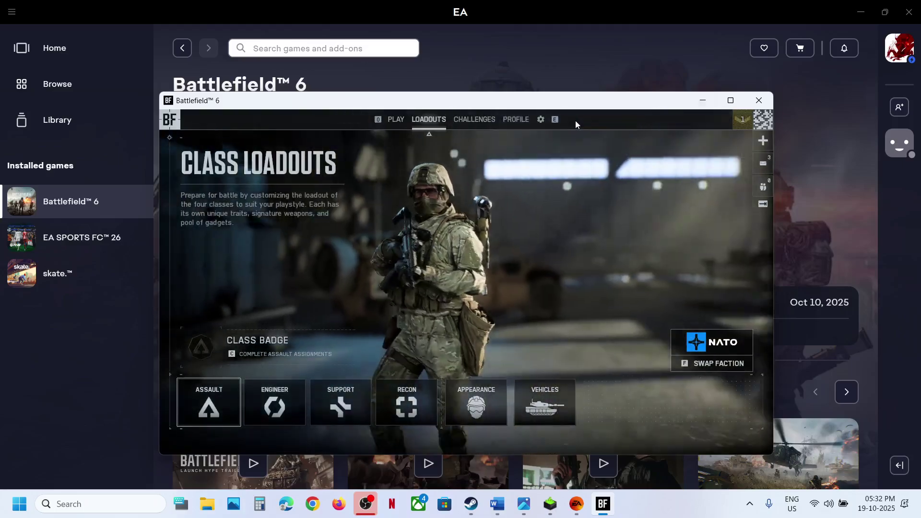
pyautogui.click(540, 120)
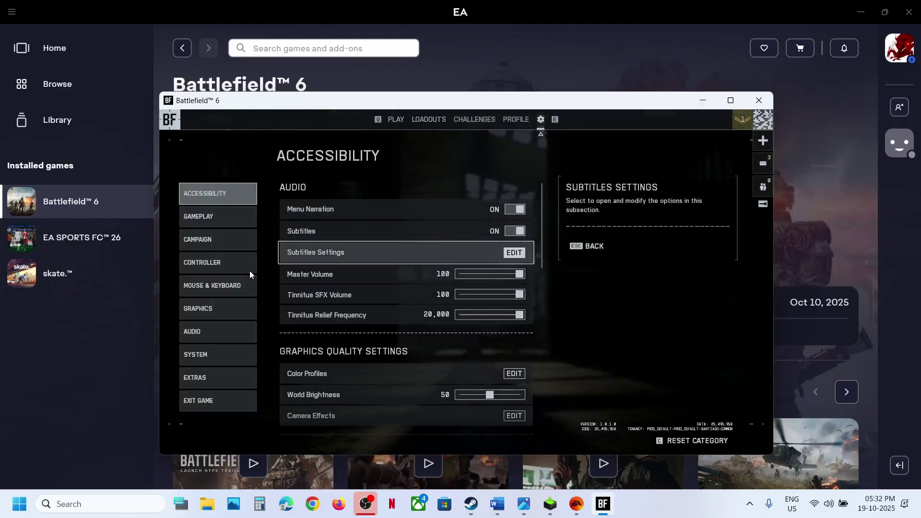
pyautogui.click(213, 308)
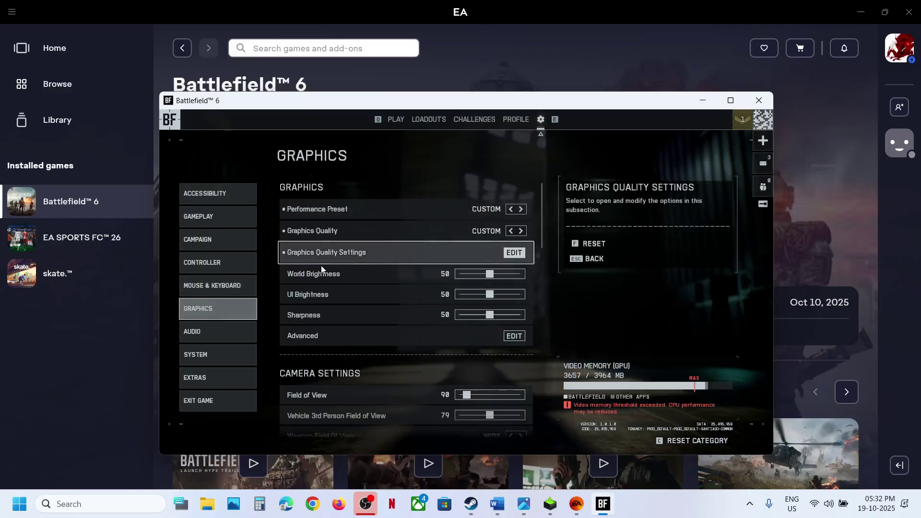
pyautogui.click(514, 253)
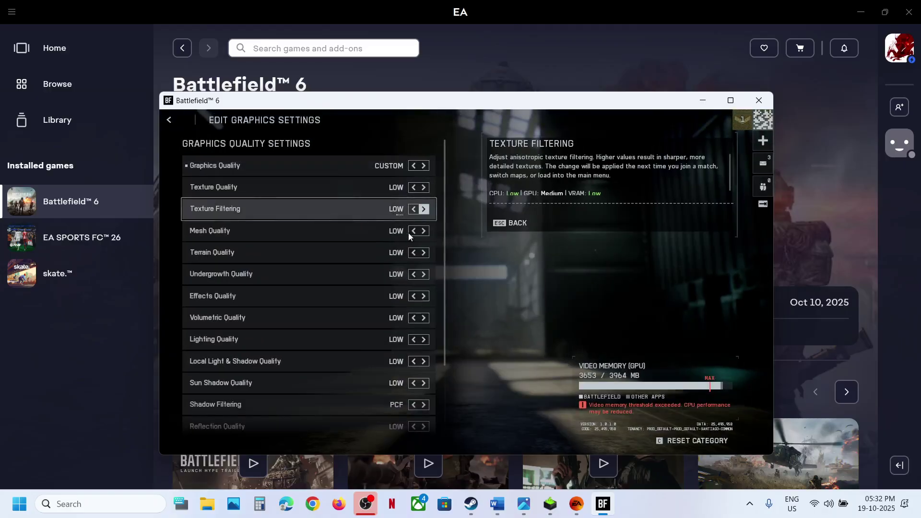
pyautogui.scroll(-4, 362, 304)
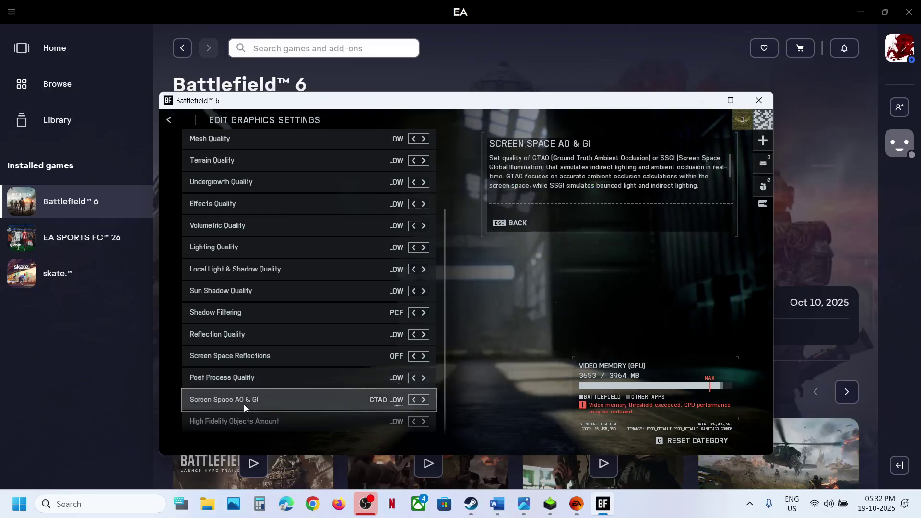
pyautogui.click(413, 401)
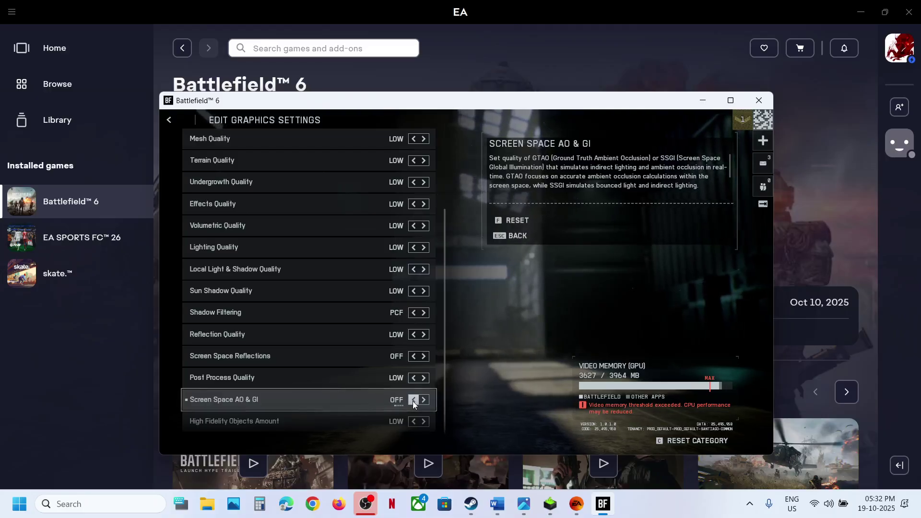
# Step: Highlight Step 5, 'Try Fullscreen borderless mode', in the Word notes, then minimize Word
pyautogui.press('Escape')
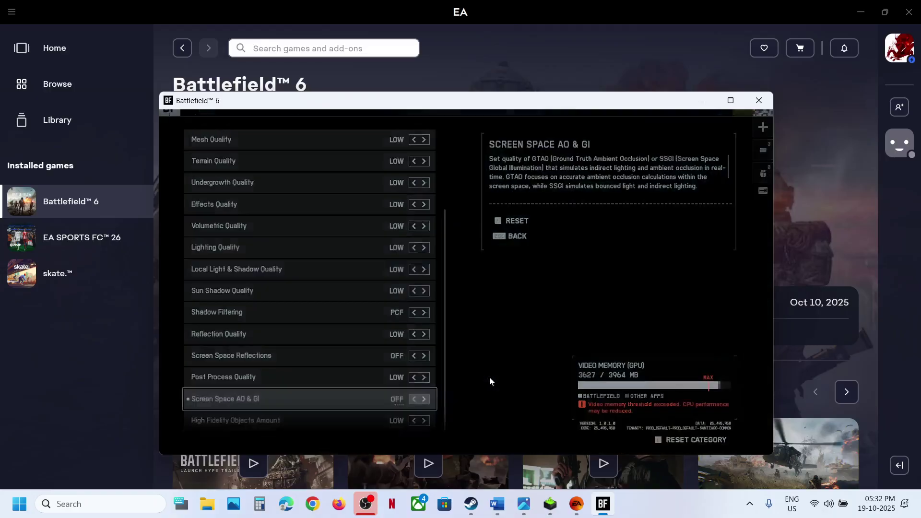
pyautogui.hotkey('alt', 'Tab')
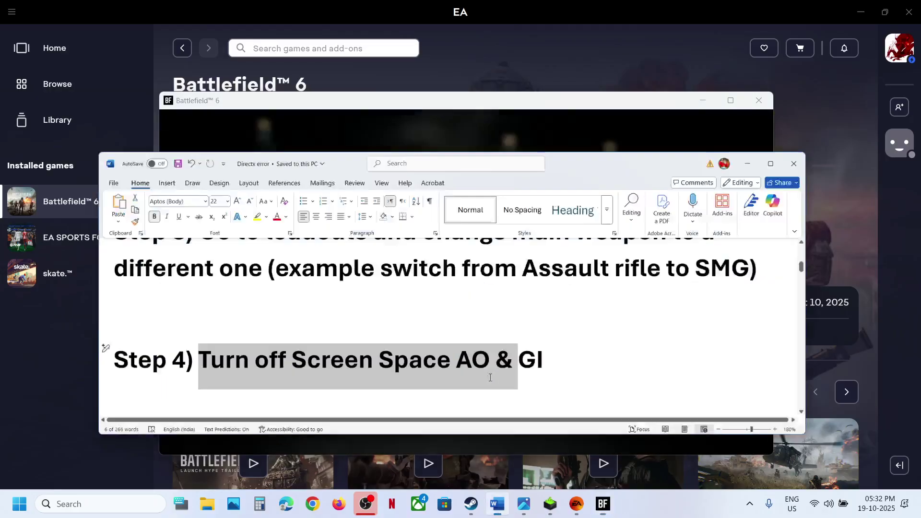
pyautogui.scroll(-3, 325, 337)
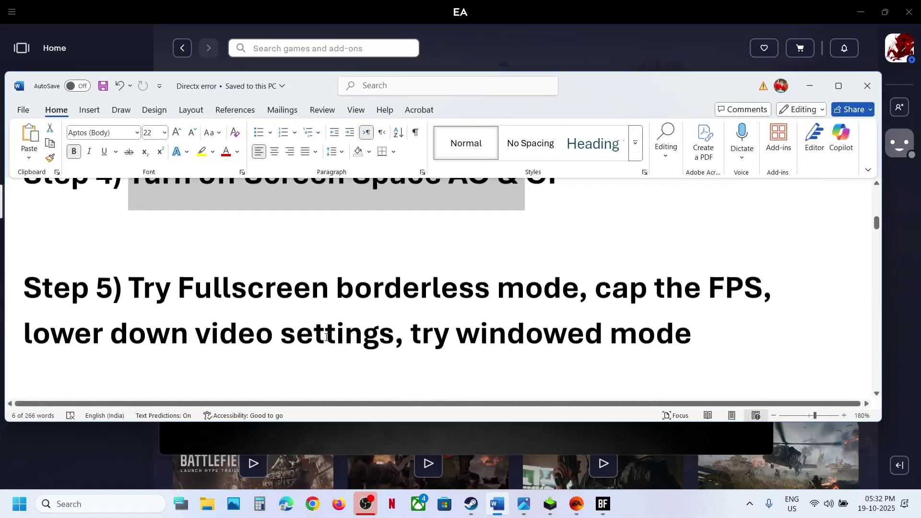
pyautogui.moveTo(129, 288); pyautogui.dragTo(577, 291)
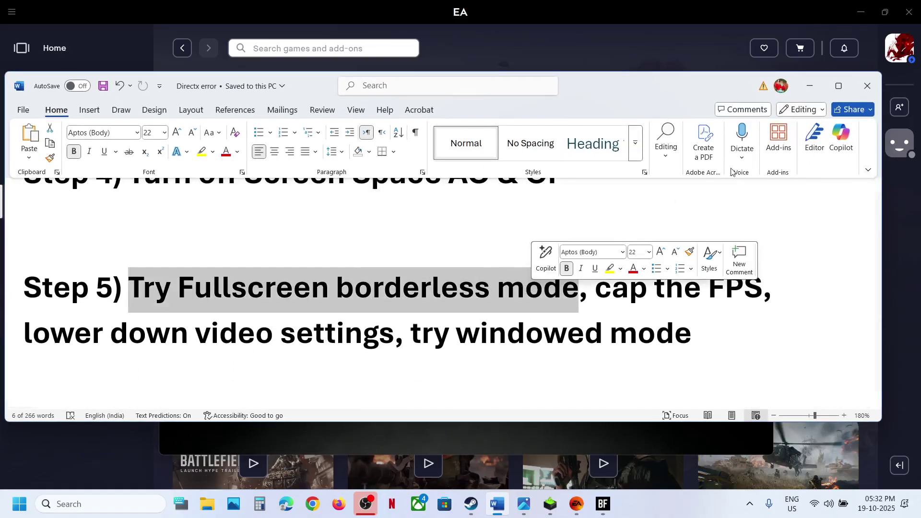
pyautogui.click(802, 91)
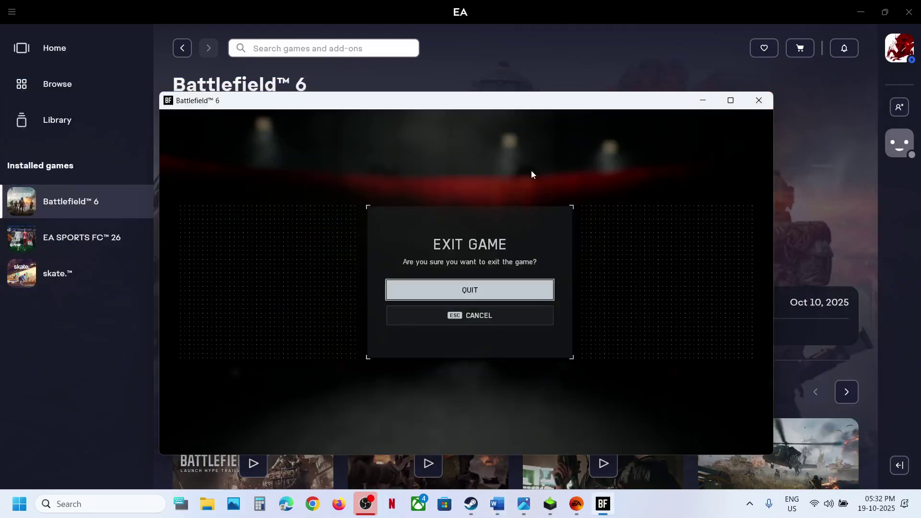
# Step: Cancel the Exit Game prompt and change Fullscreen Mode from Windowed to Borderless in Graphics settings
pyautogui.click(479, 317)
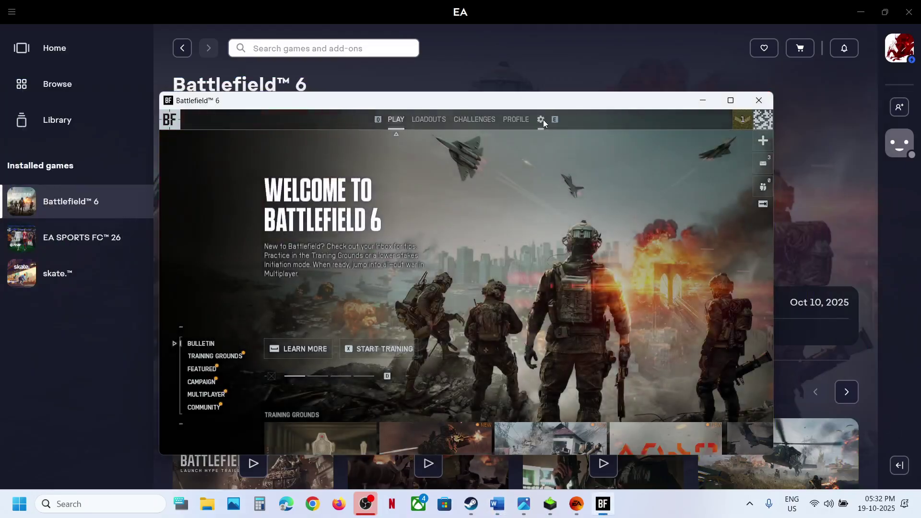
pyautogui.click(542, 120)
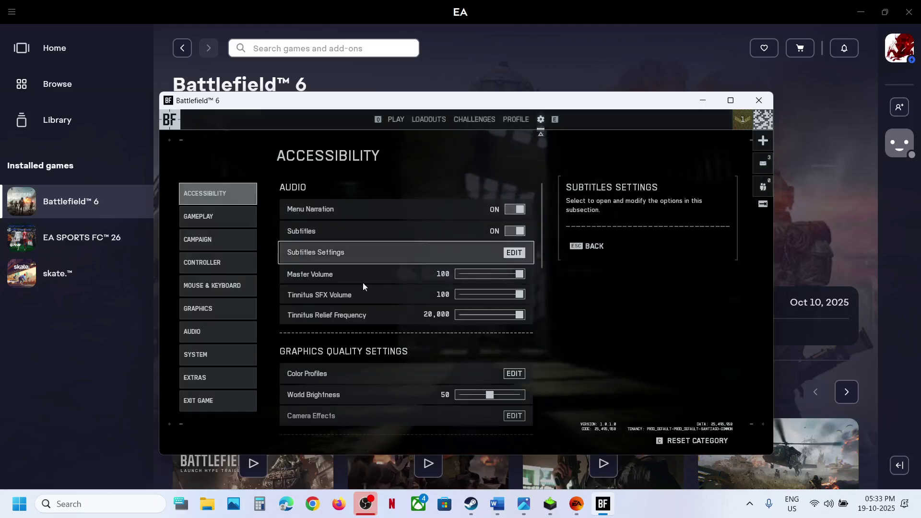
pyautogui.scroll(-2, 400, 341)
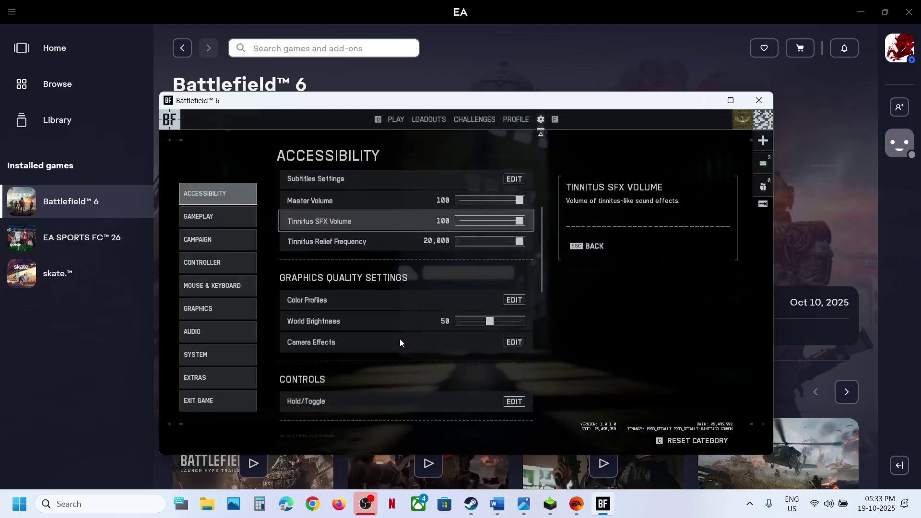
pyautogui.click(212, 313)
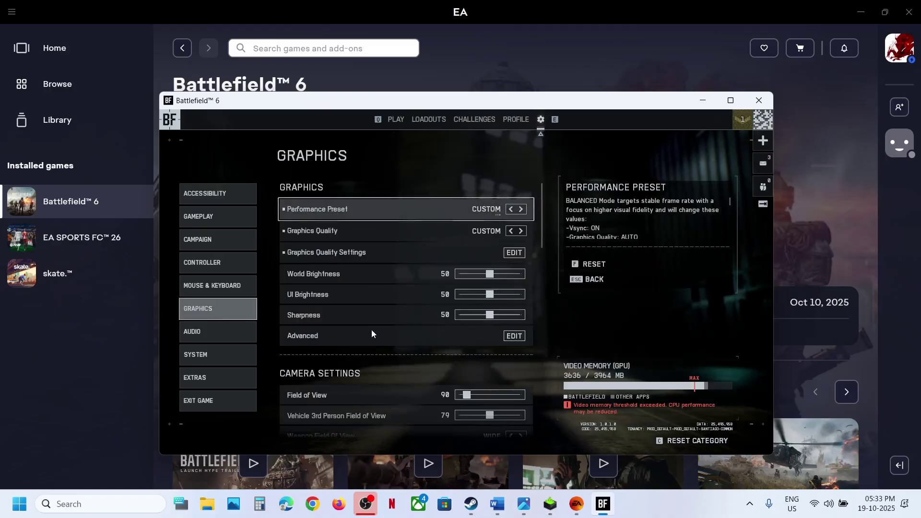
pyautogui.scroll(-6, 371, 330)
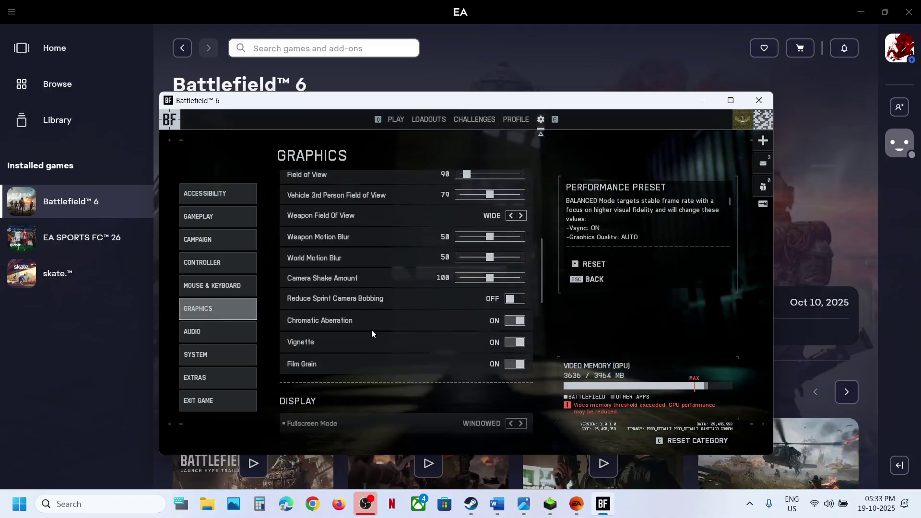
pyautogui.scroll(-6, 371, 330)
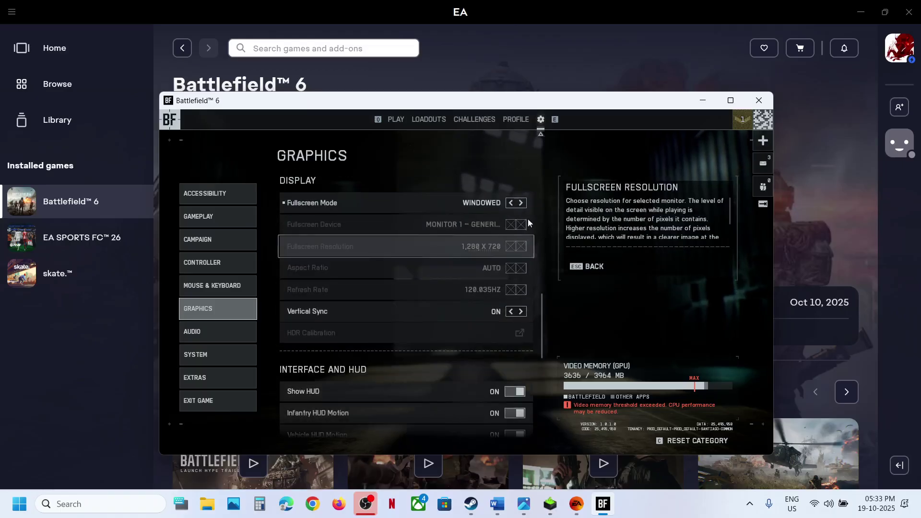
pyautogui.click(521, 203)
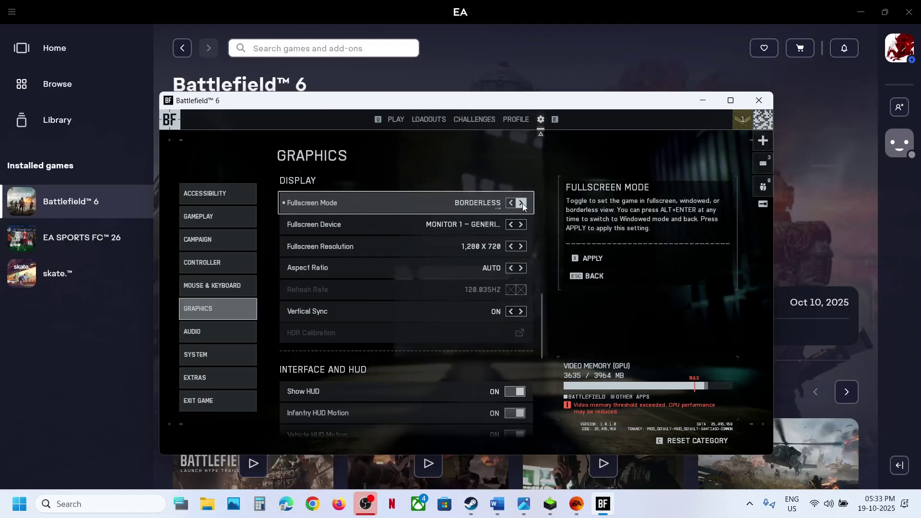
pyautogui.click(522, 203)
pyautogui.click(510, 204)
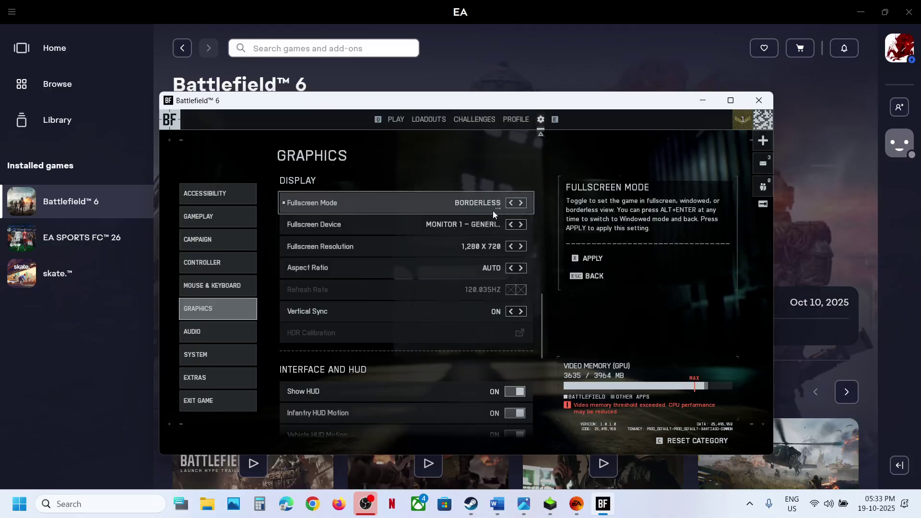
# Step: Highlight the cap-the-FPS instruction in the Word notes and return to the game
pyautogui.click(497, 503)
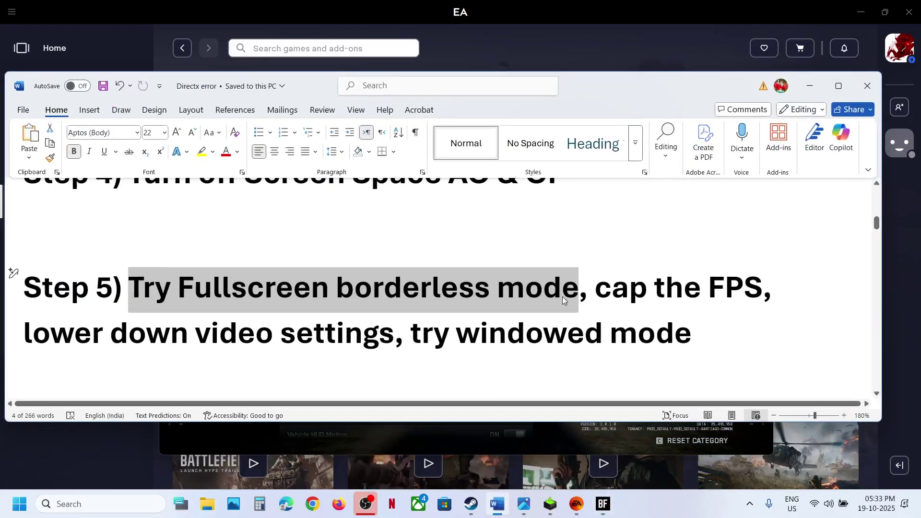
pyautogui.moveTo(595, 288); pyautogui.dragTo(763, 288)
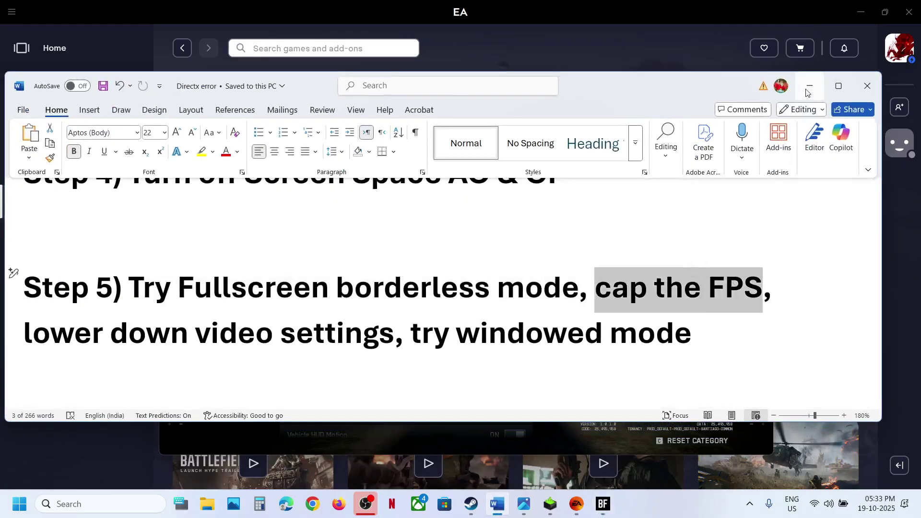
pyautogui.hotkey('alt', 'Tab')
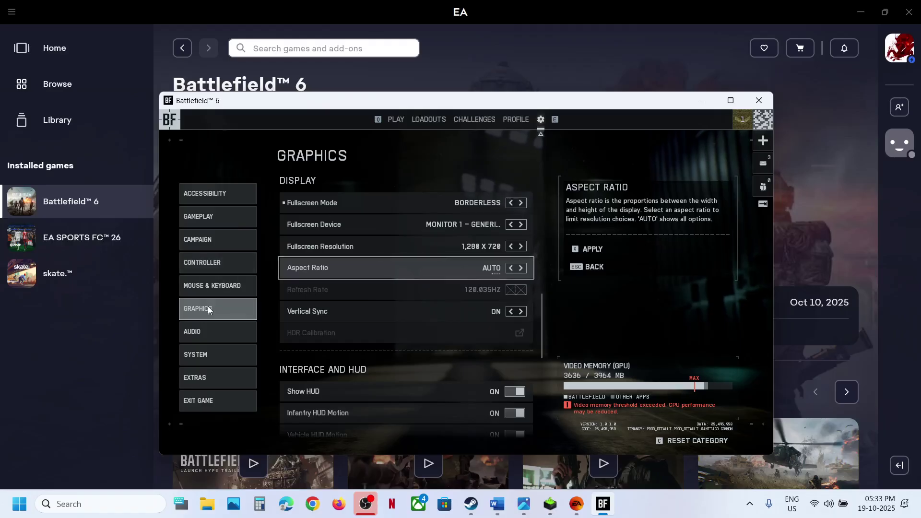
# Step: In Advanced settings, switch the Frame Rate Limiter on and lower the limit from 240 to 59.8
pyautogui.scroll(6, 437, 251)
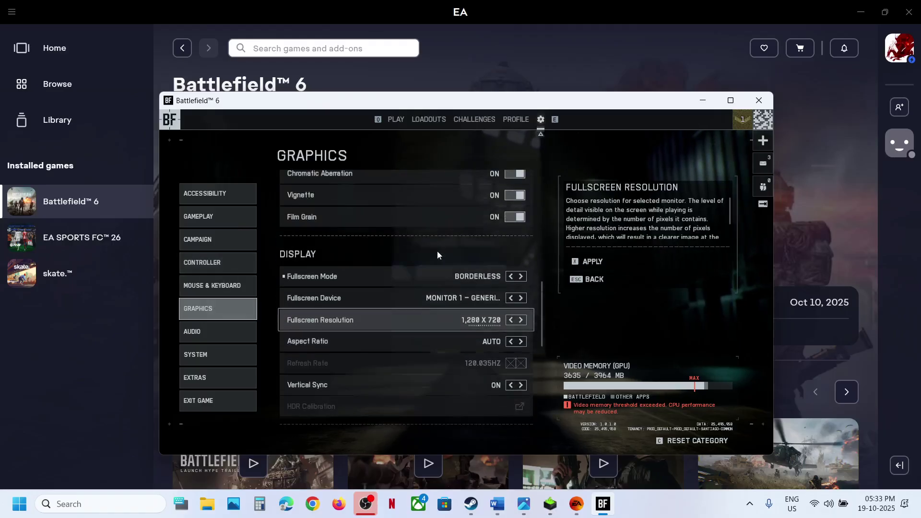
pyautogui.scroll(4, 437, 251)
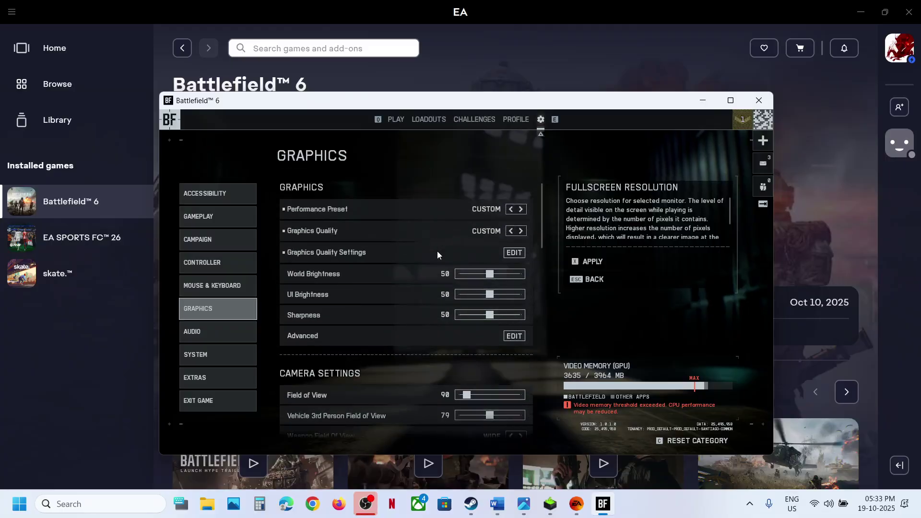
pyautogui.click(471, 338)
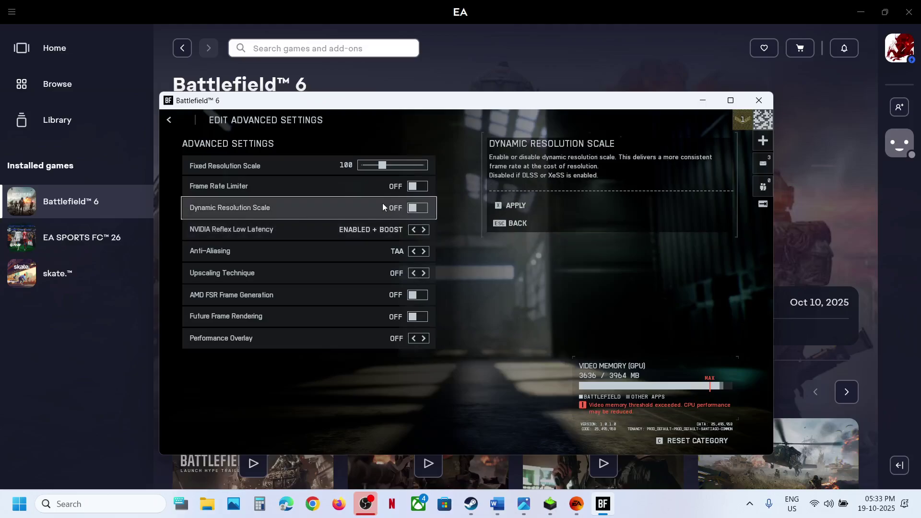
pyautogui.click(420, 189)
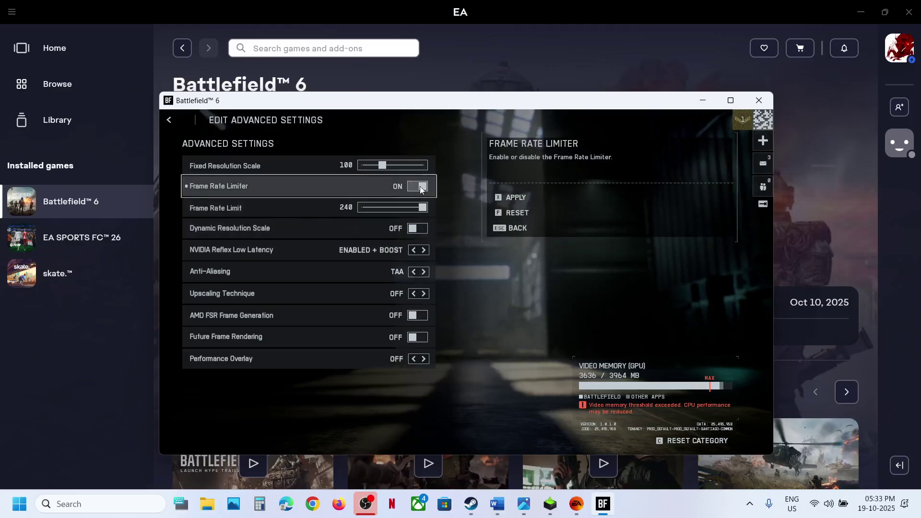
pyautogui.moveTo(423, 211); pyautogui.dragTo(411, 211)
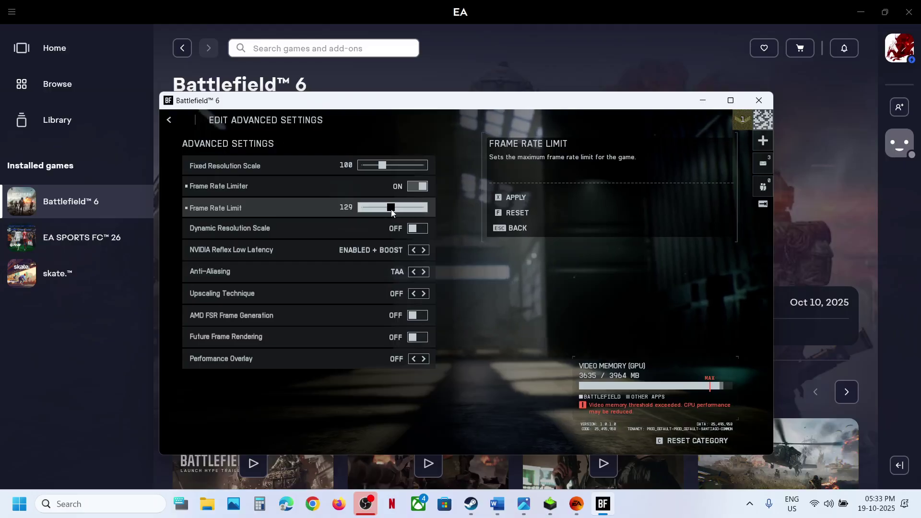
pyautogui.moveTo(381, 209)
pyautogui.mouseDown()
pyautogui.moveTo(389, 210)
pyautogui.moveTo(380, 210)
pyautogui.mouseUp()
pyautogui.moveTo(368, 212); pyautogui.dragTo(369, 212)
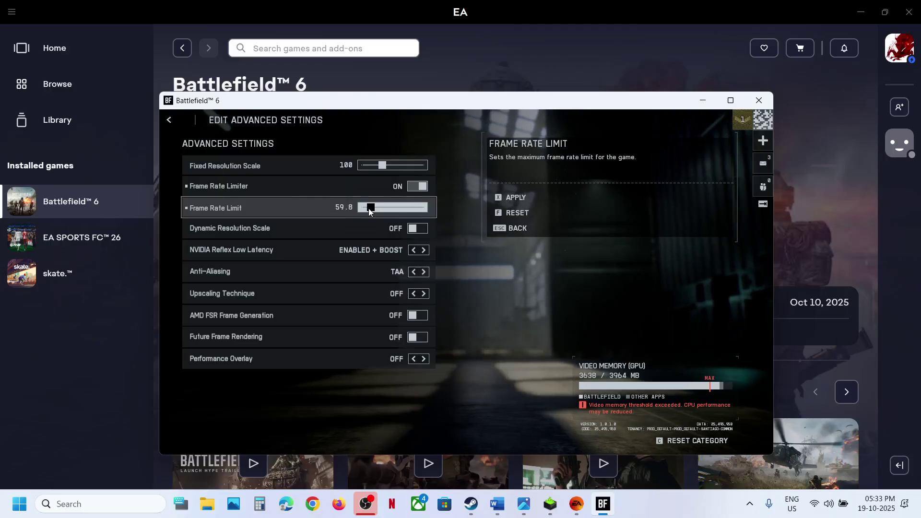
# Step: Highlight Step 5's 'lower down video settings' advice in Word and decline the pending display changes
pyautogui.hotkey('alt', 'Tab')
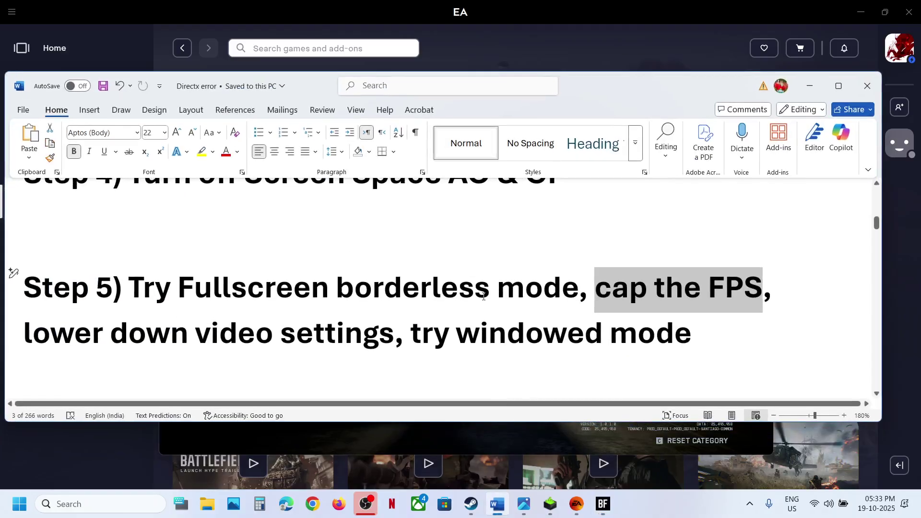
pyautogui.moveTo(63, 348); pyautogui.dragTo(394, 338)
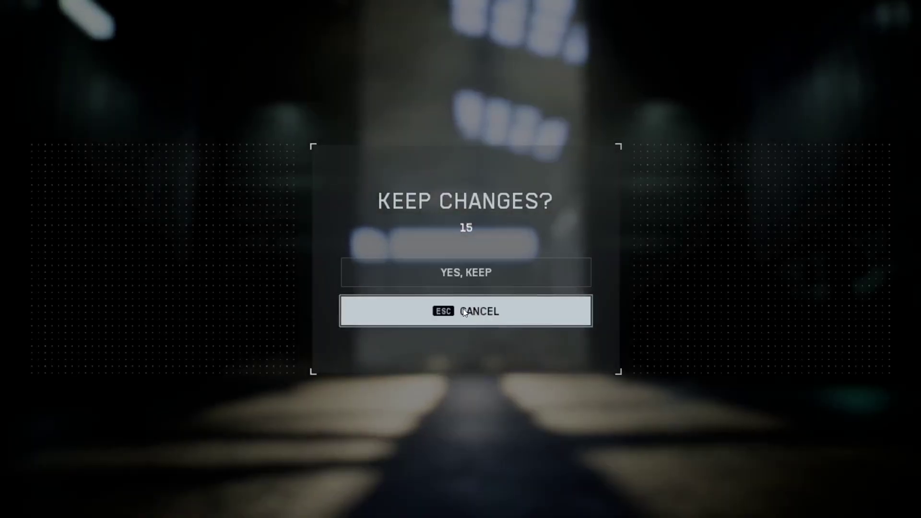
pyautogui.click(463, 309)
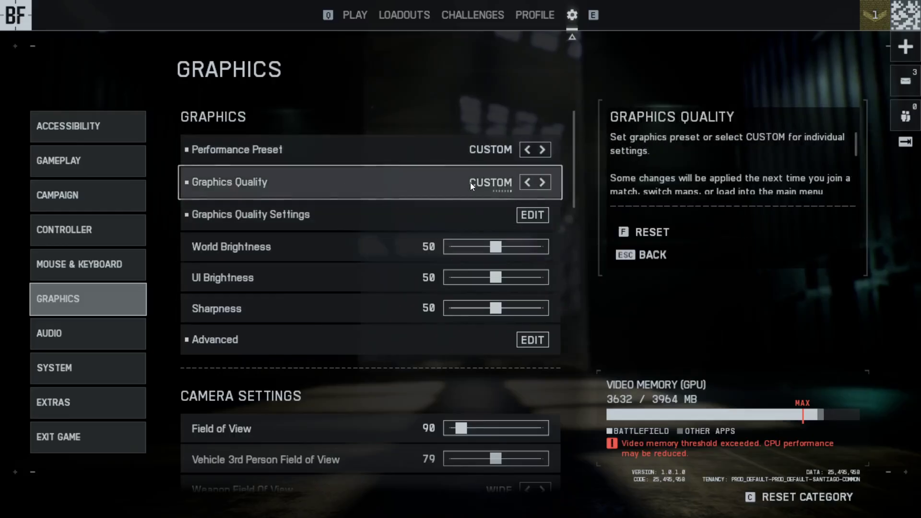
# Step: Cycle Graphics Quality from CUSTOM through LOW, MEDIUM, HIGH, ULTRA and back down to LOW
pyautogui.click(544, 182)
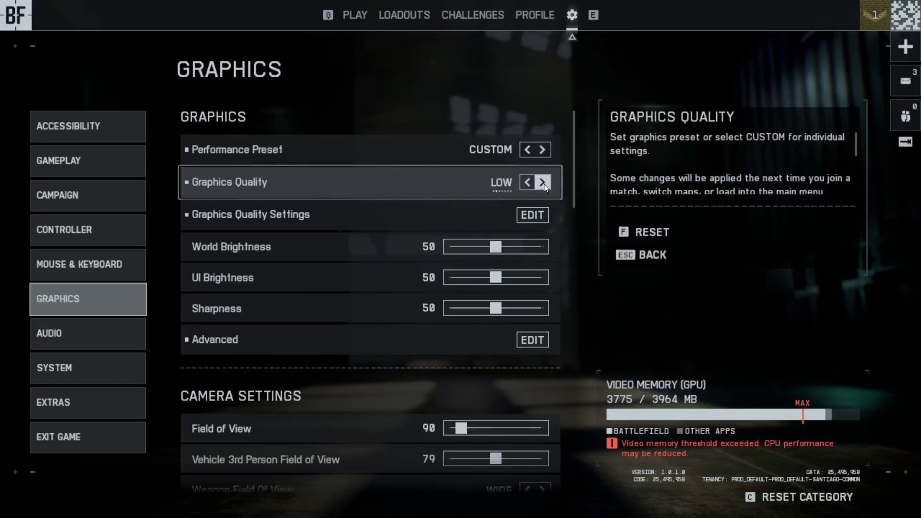
pyautogui.click(543, 183)
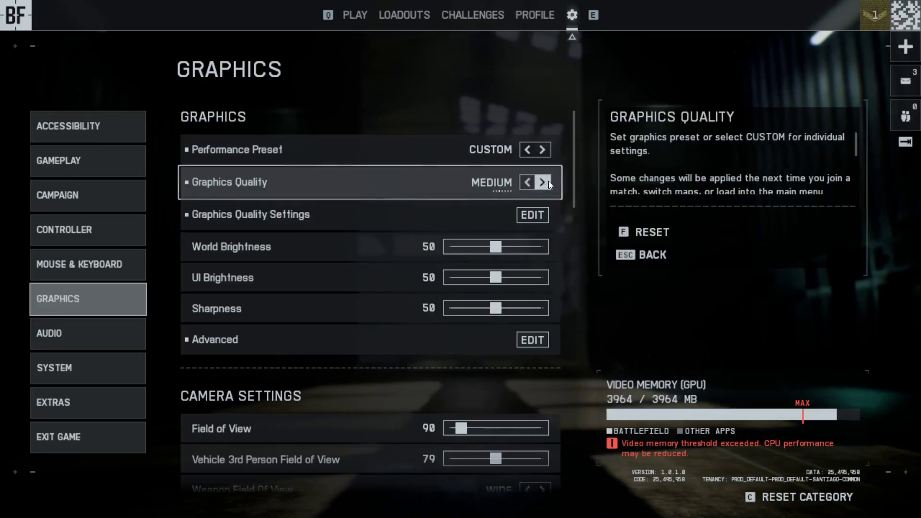
pyautogui.click(548, 181)
pyautogui.click(548, 182)
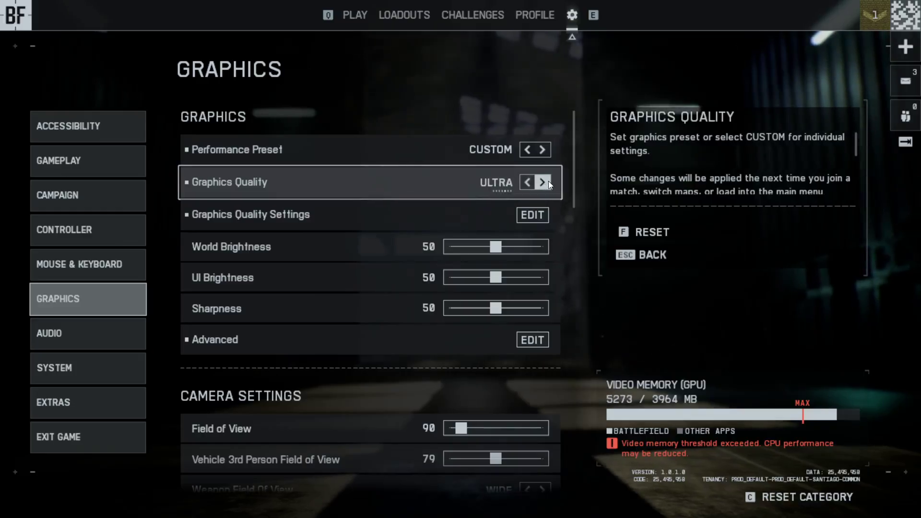
pyautogui.click(527, 182)
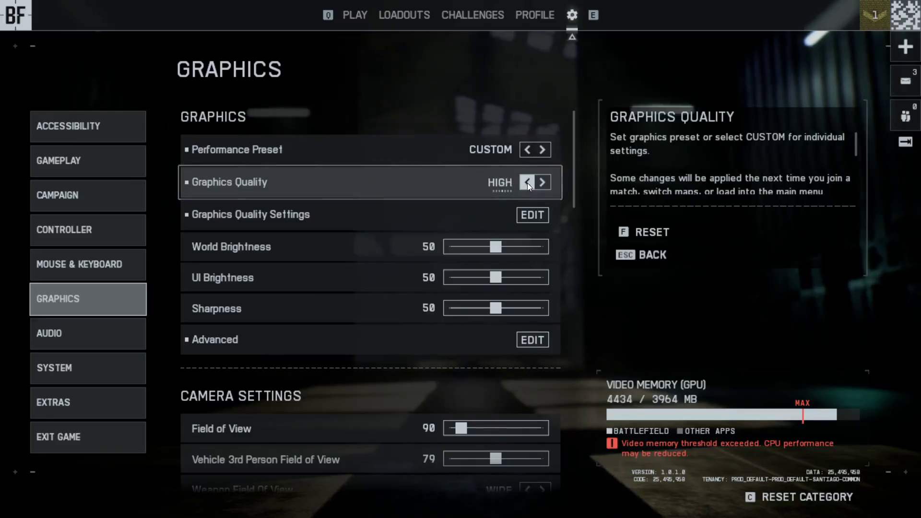
pyautogui.click(527, 183)
pyautogui.click(527, 182)
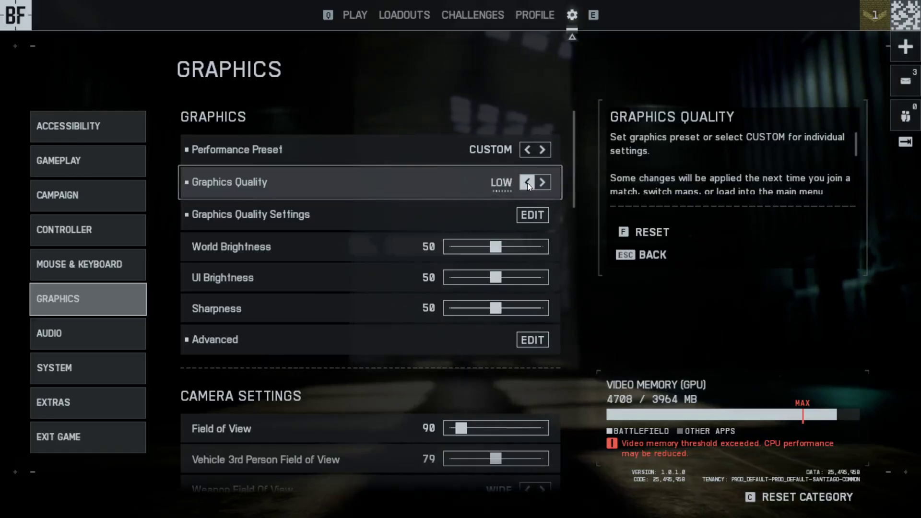
pyautogui.hotkey('alt', 'Tab')
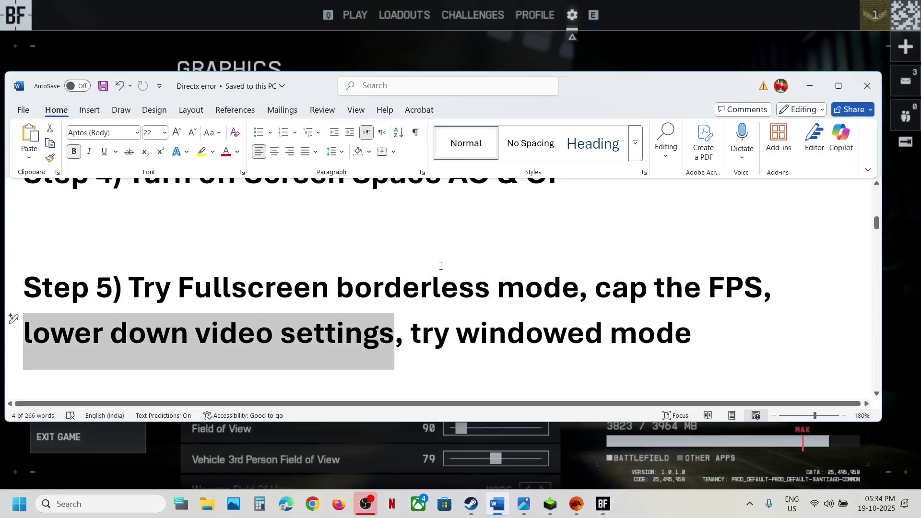
# Step: Mark the windowed-mode tip in Word, then set Fullscreen Mode from BORDERLESS to WINDOWED and keep it
pyautogui.moveTo(420, 339); pyautogui.dragTo(690, 339)
pyautogui.hotkey('alt', 'Tab')
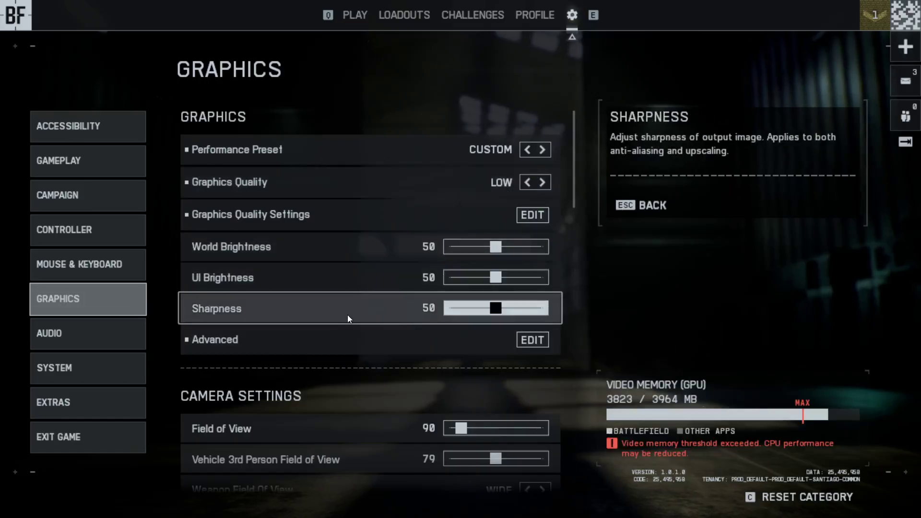
pyautogui.scroll(-5, 348, 318)
pyautogui.scroll(-5, 349, 318)
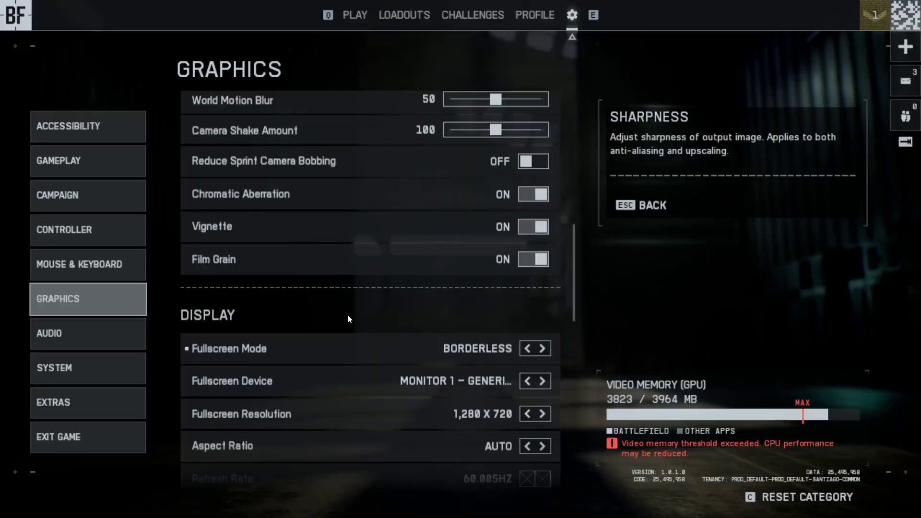
pyautogui.click(542, 239)
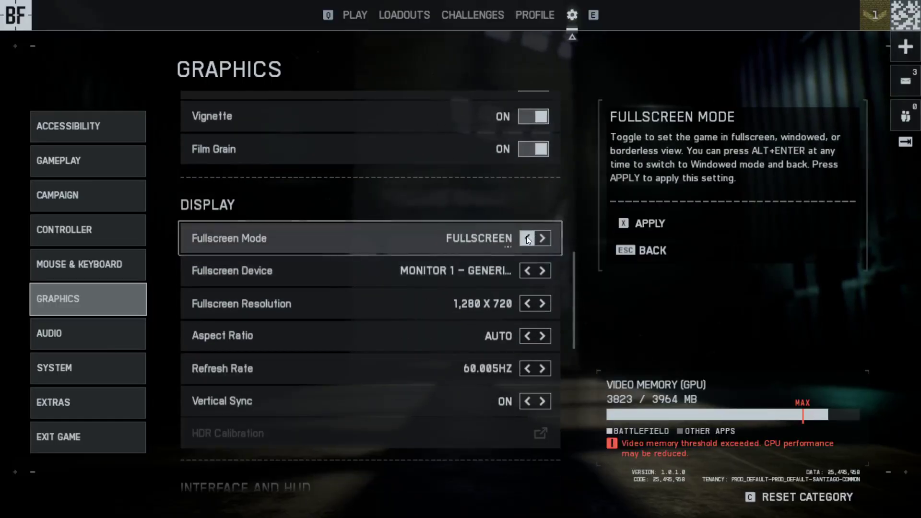
pyautogui.click(542, 238)
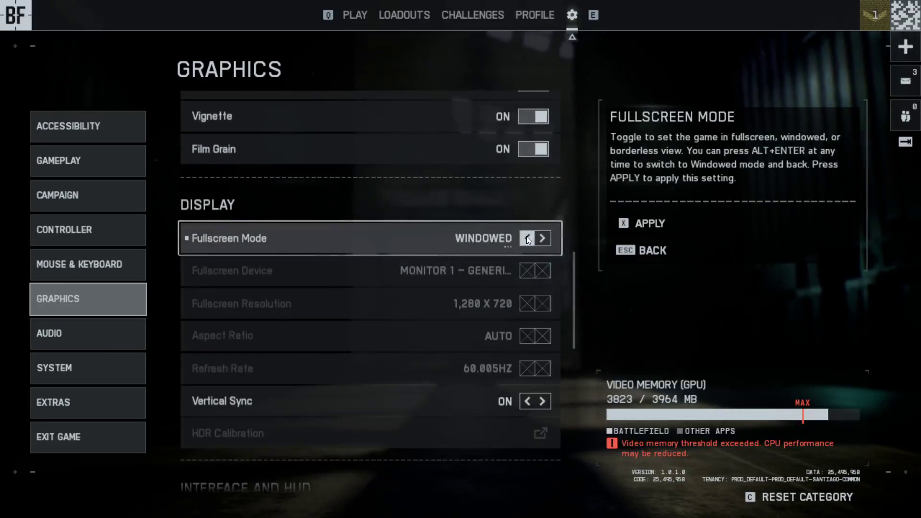
pyautogui.press('x')
pyautogui.click(484, 290)
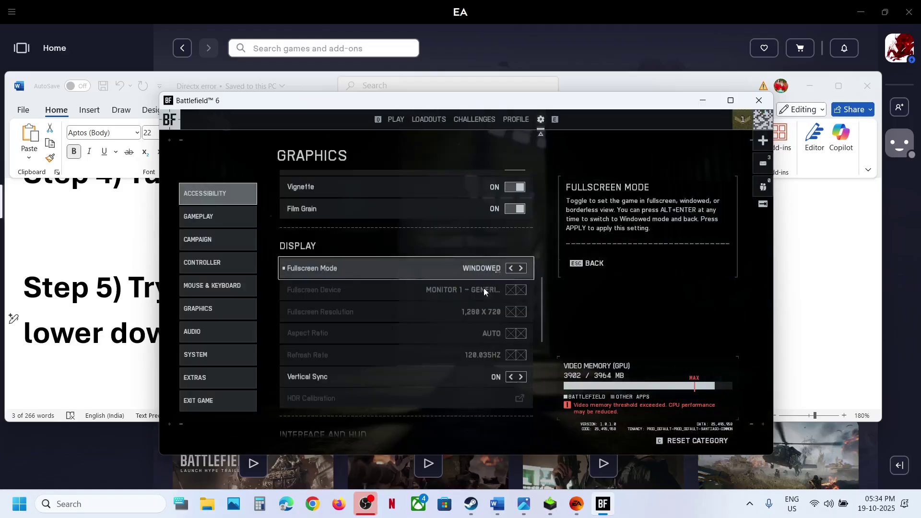
# Step: Scroll Word's notes to Step 6, highlight 'GstRender.Dx12Enabled', and bring up the EA app
pyautogui.hotkey('alt', 'Tab')
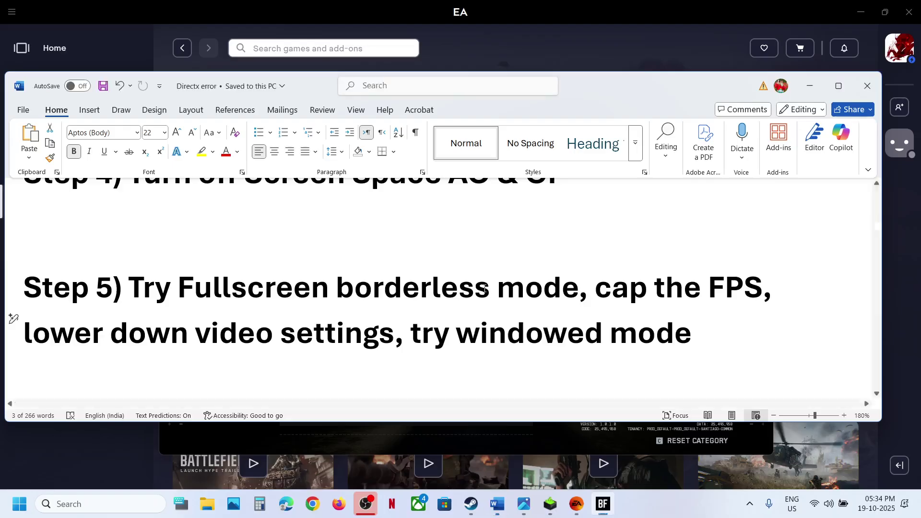
pyautogui.scroll(-3, 420, 294)
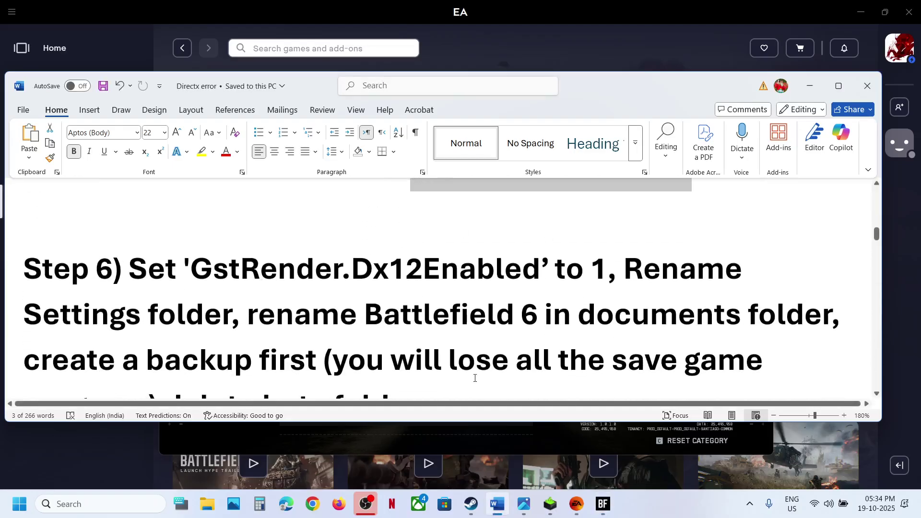
pyautogui.press('alt')
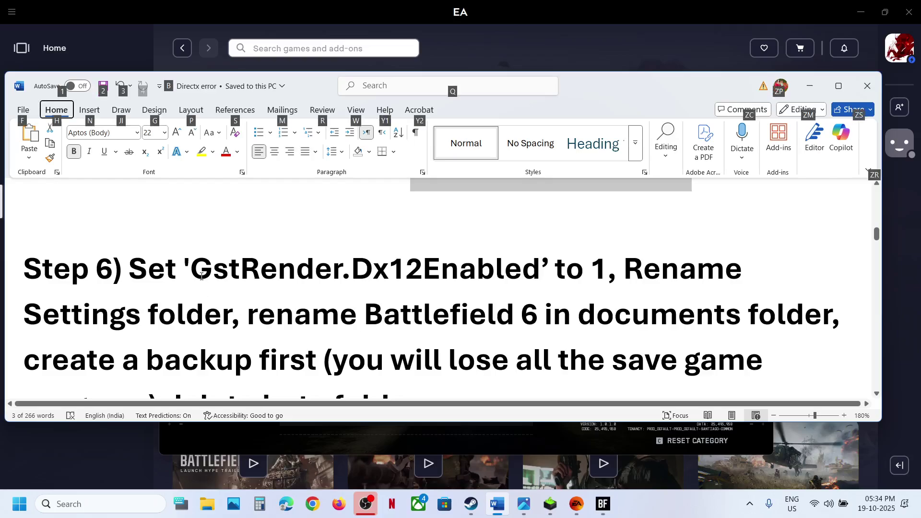
pyautogui.moveTo(202, 277); pyautogui.dragTo(488, 282)
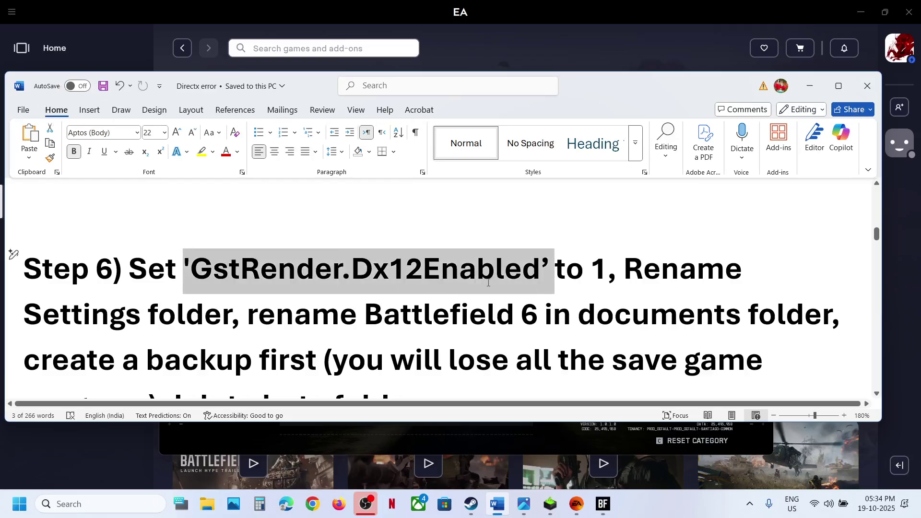
pyautogui.click(511, 48)
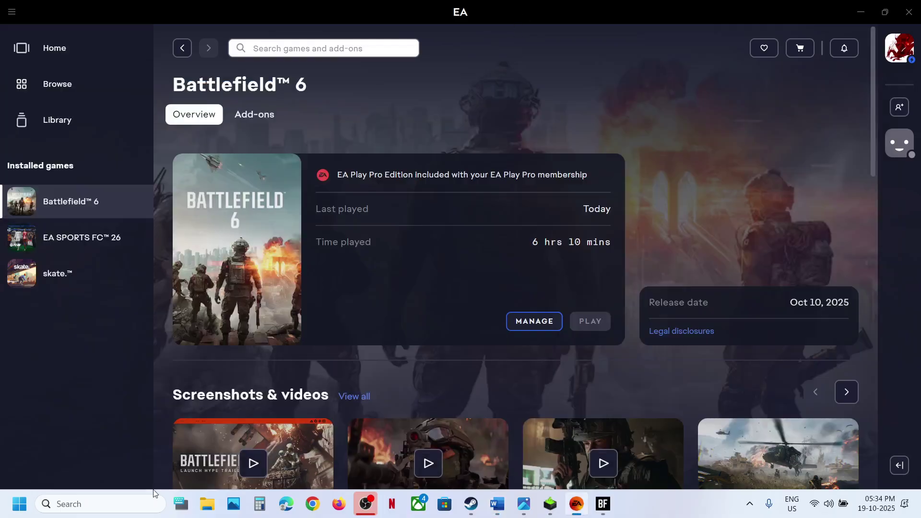
# Step: Browse to Documents › Battlefield 6 › settings and open PROFSAVE_profile with Notepad
pyautogui.click(208, 503)
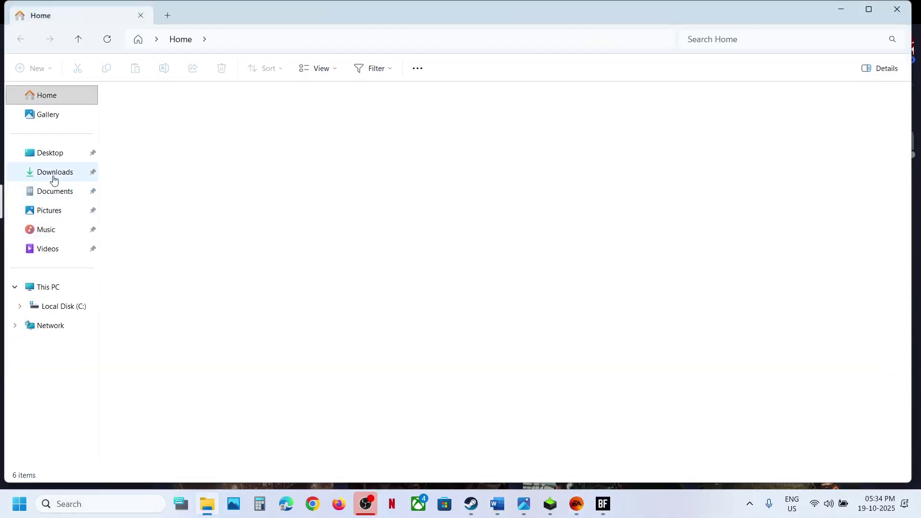
pyautogui.click(54, 190)
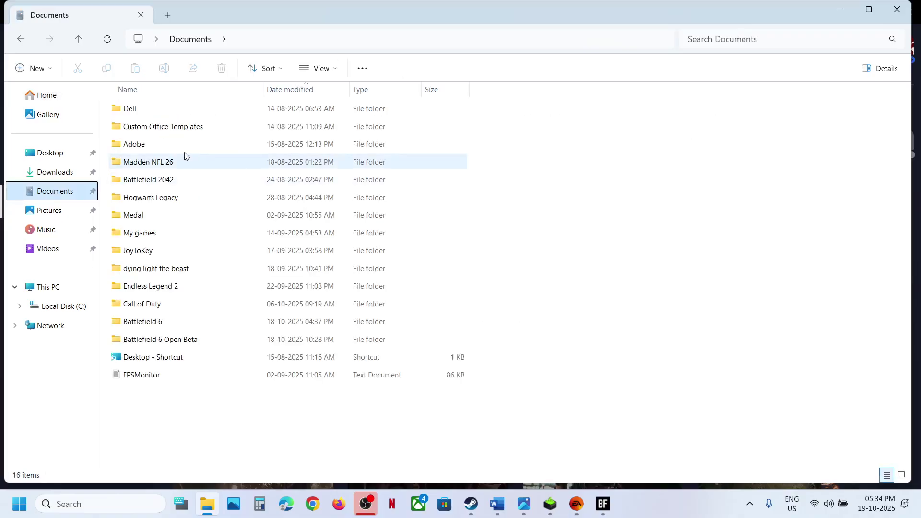
pyautogui.doubleClick(160, 323)
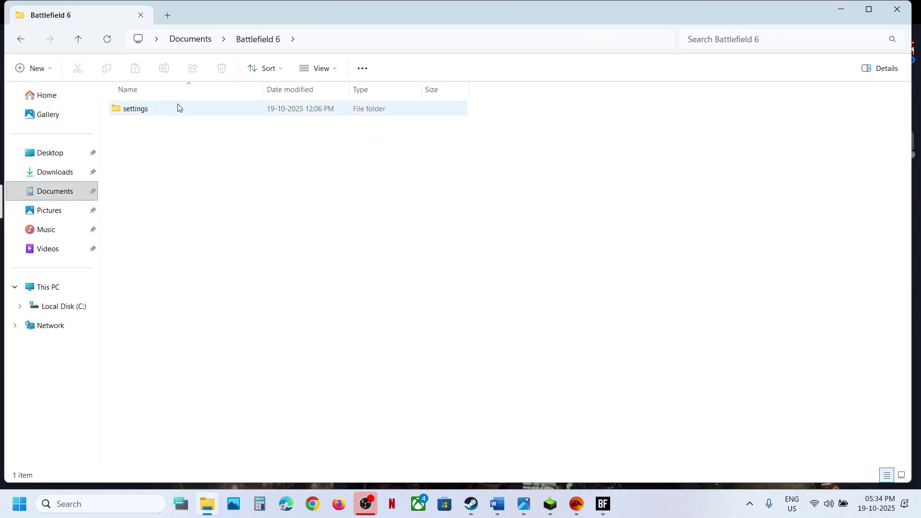
pyautogui.doubleClick(161, 109)
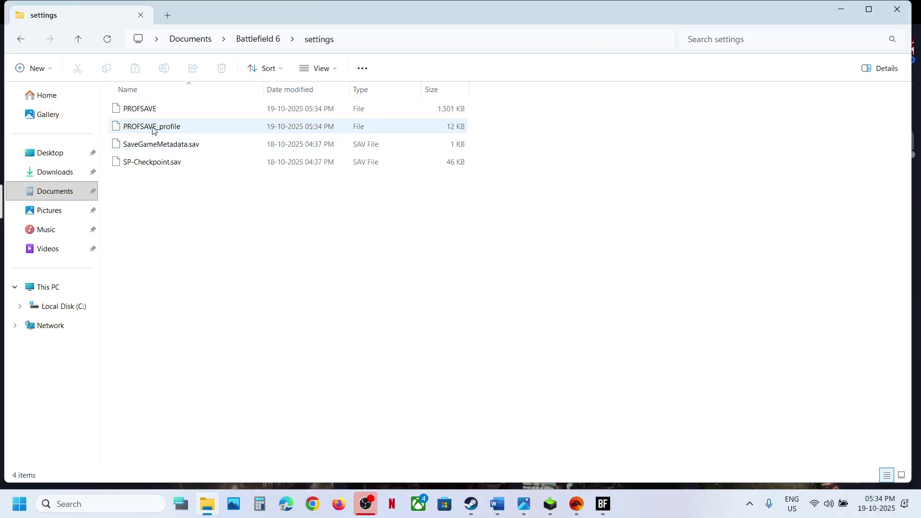
pyautogui.click(153, 129)
pyautogui.rightClick(153, 129)
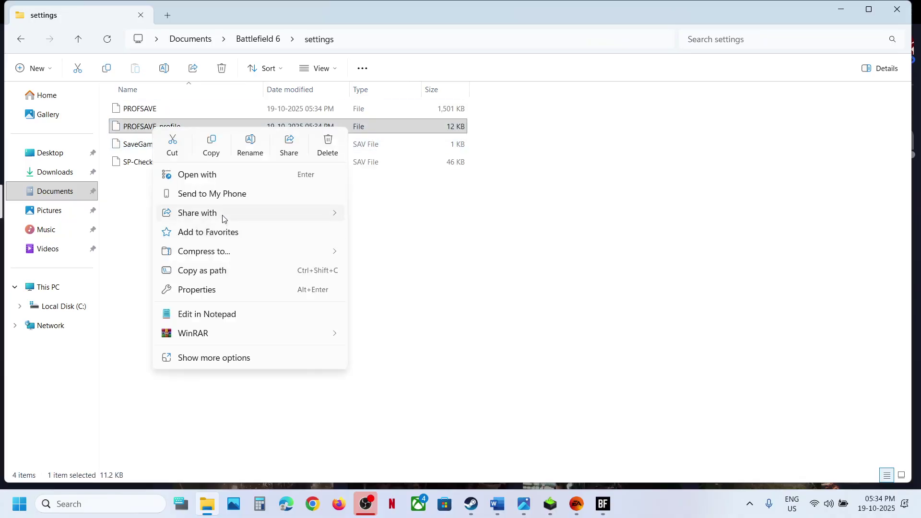
pyautogui.click(194, 174)
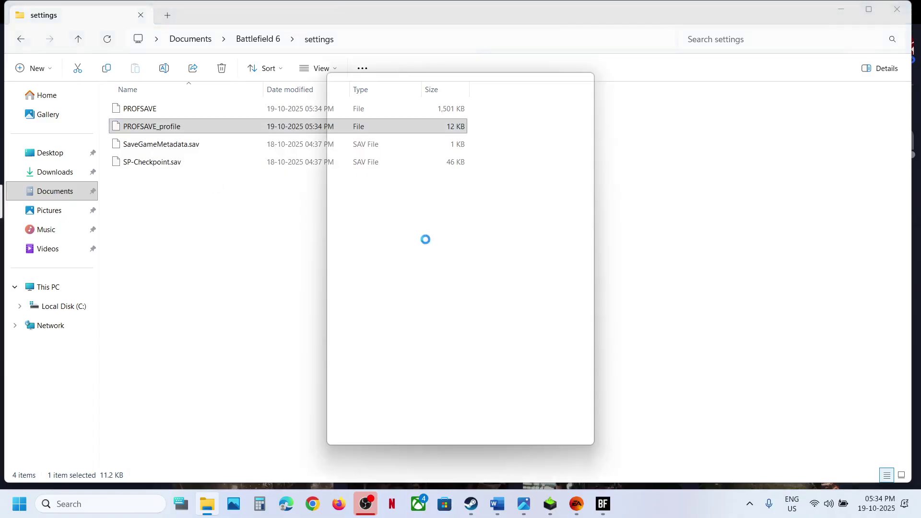
pyautogui.doubleClick(398, 224)
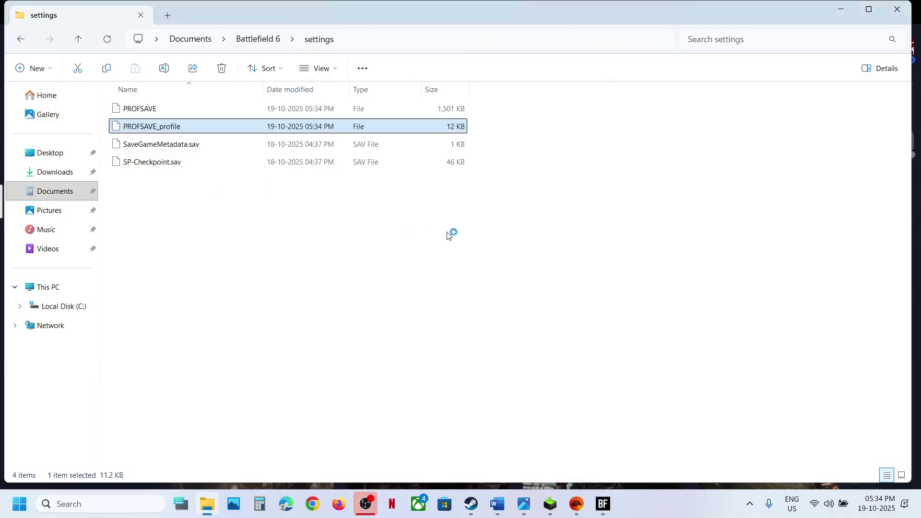
# Step: Find GstRender.Dx12Enabled in PROFSAVE_profile and change its value from 0 to 1
pyautogui.scroll(-4, 220, 194)
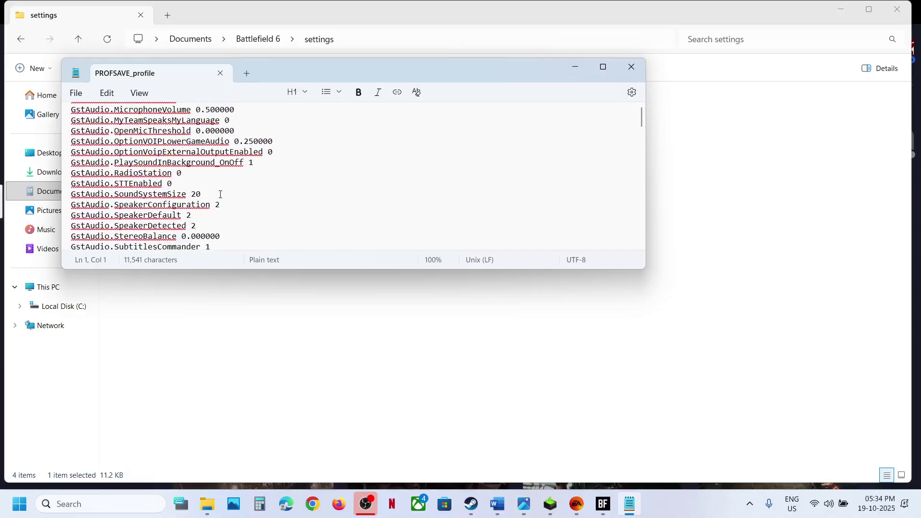
pyautogui.hotkey('ctrl', 'f')
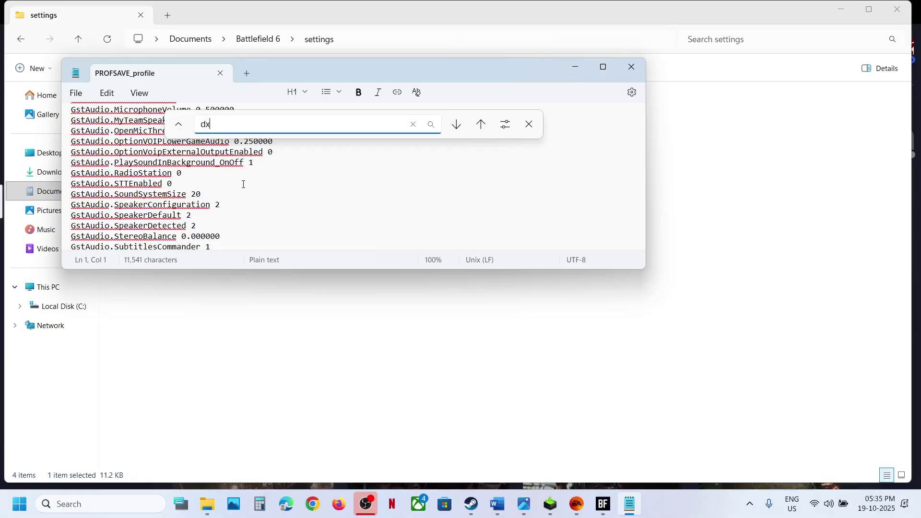
pyautogui.press('Return')
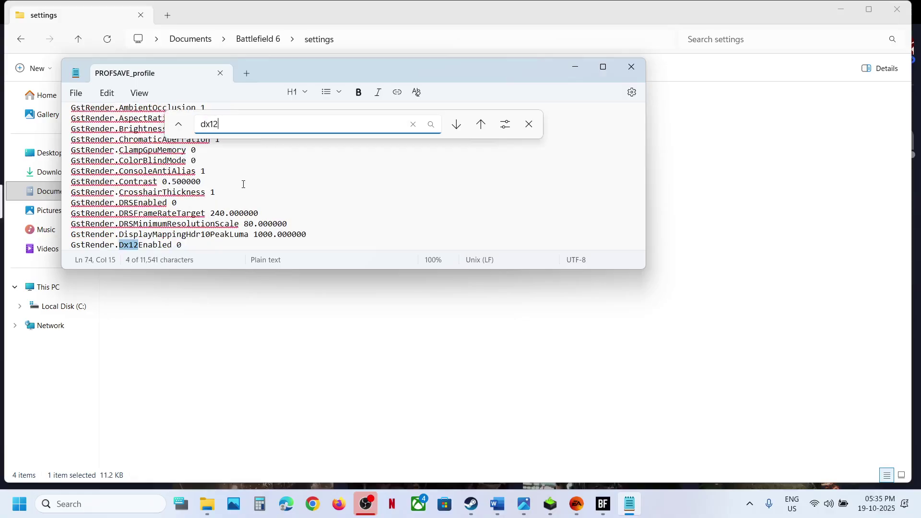
pyautogui.scroll(-2, 124, 231)
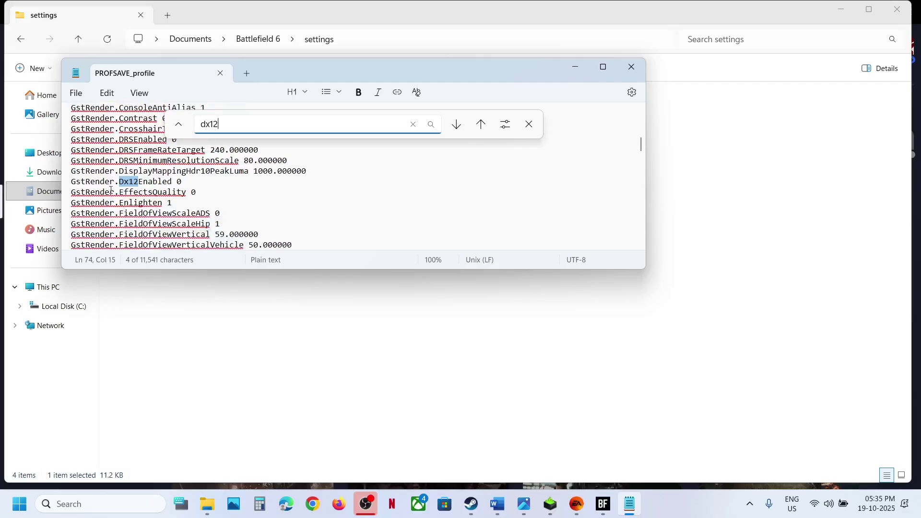
pyautogui.click(182, 182)
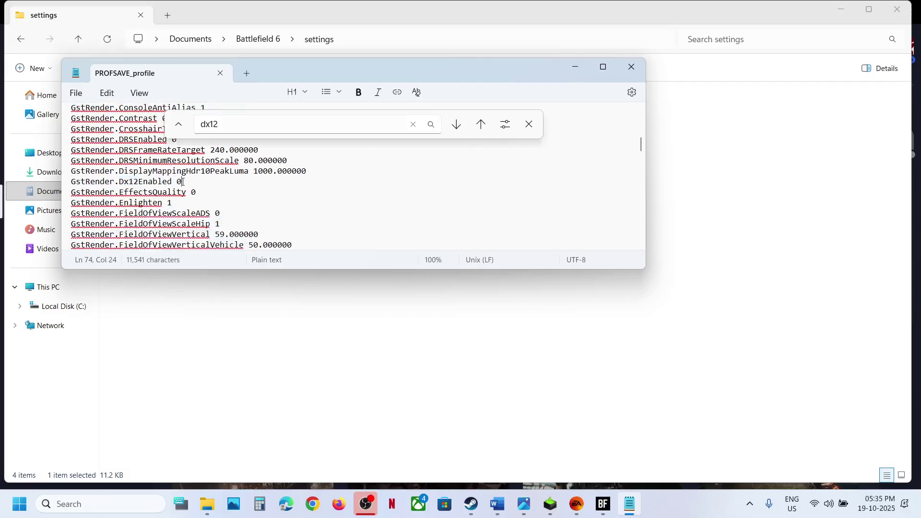
pyautogui.press('BackSpace')
pyautogui.write('1')
# Step: Save PROFSAVE_profile, close Notepad, and close the Battlefield 6 game window
pyautogui.click(80, 93)
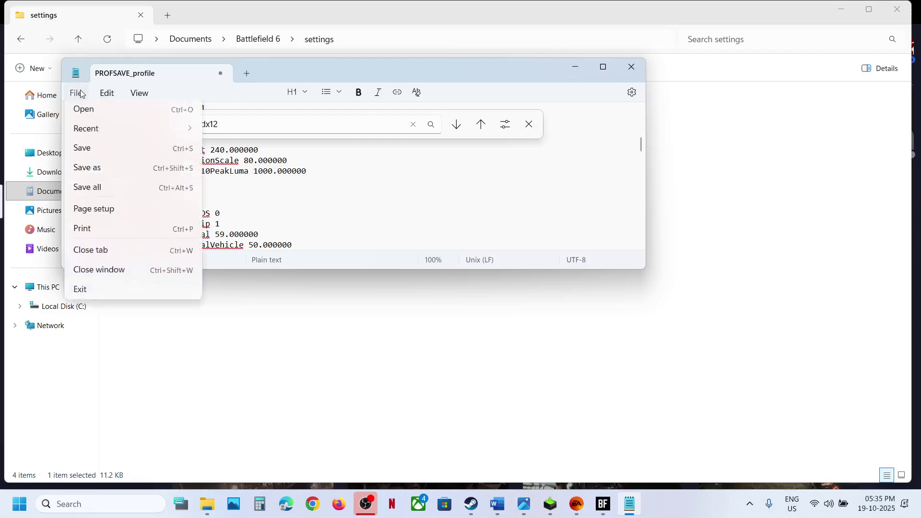
pyautogui.click(94, 212)
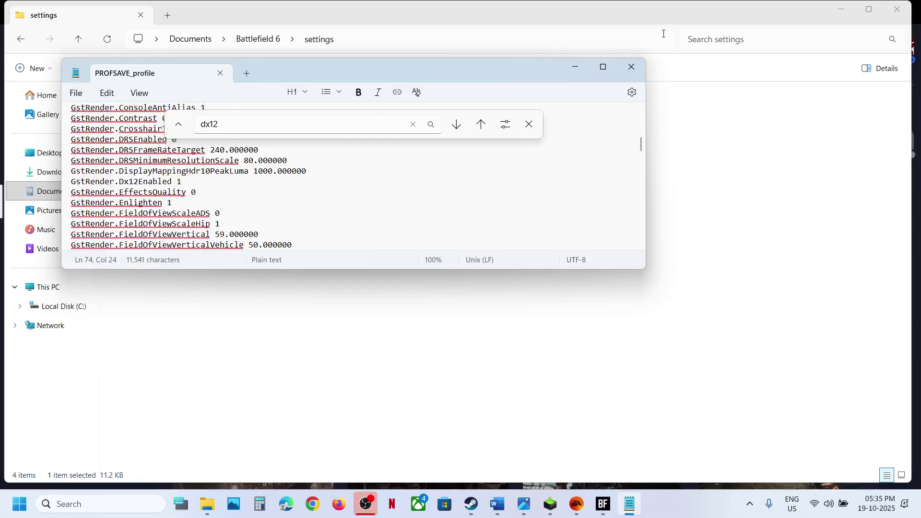
pyautogui.click(631, 67)
pyautogui.click(603, 503)
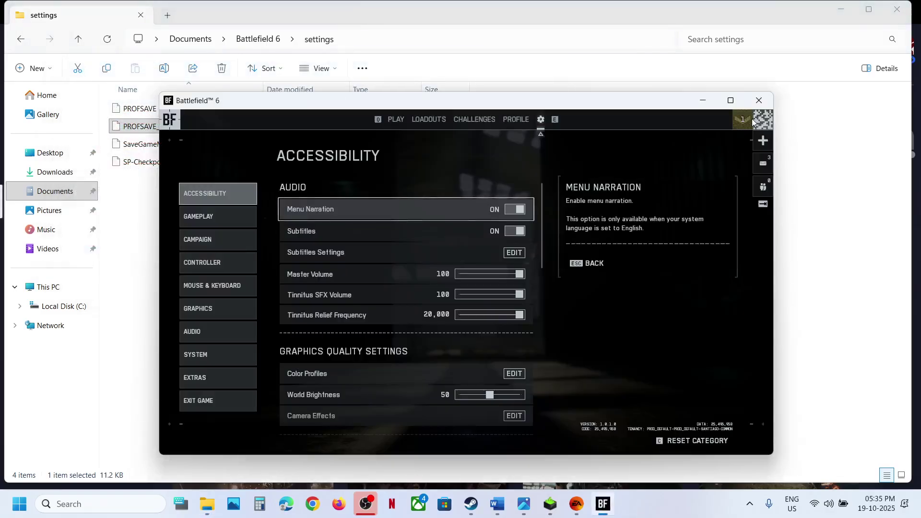
pyautogui.click(758, 100)
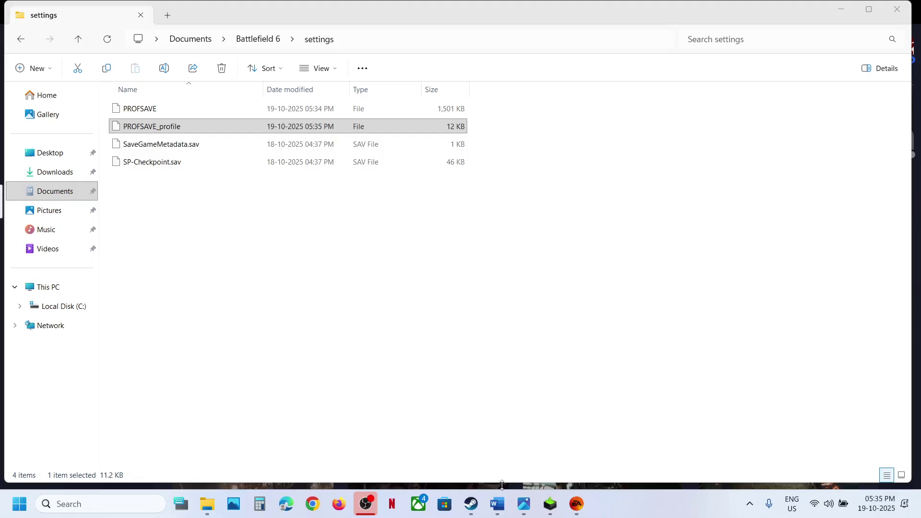
pyautogui.click(497, 503)
pyautogui.scroll(-1, 364, 329)
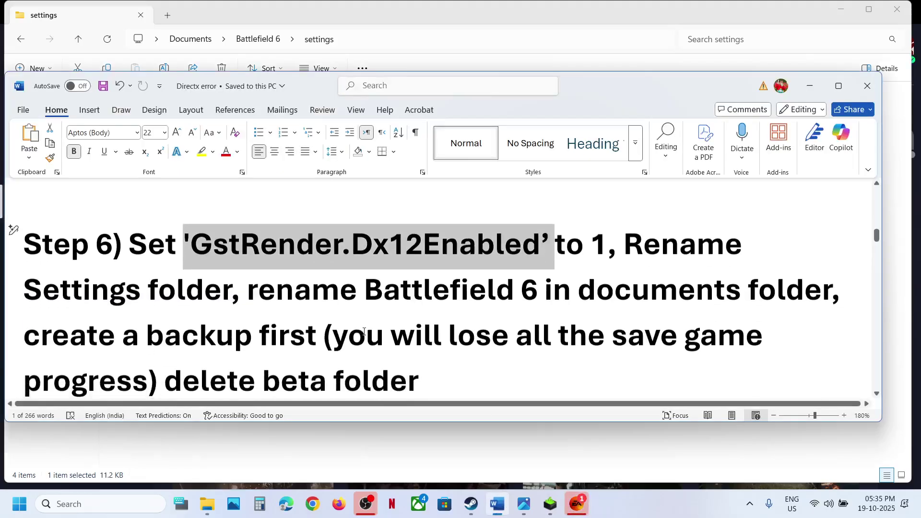
pyautogui.moveTo(623, 215); pyautogui.dragTo(497, 259)
pyautogui.click(496, 261)
pyautogui.moveTo(246, 262); pyautogui.dragTo(745, 261)
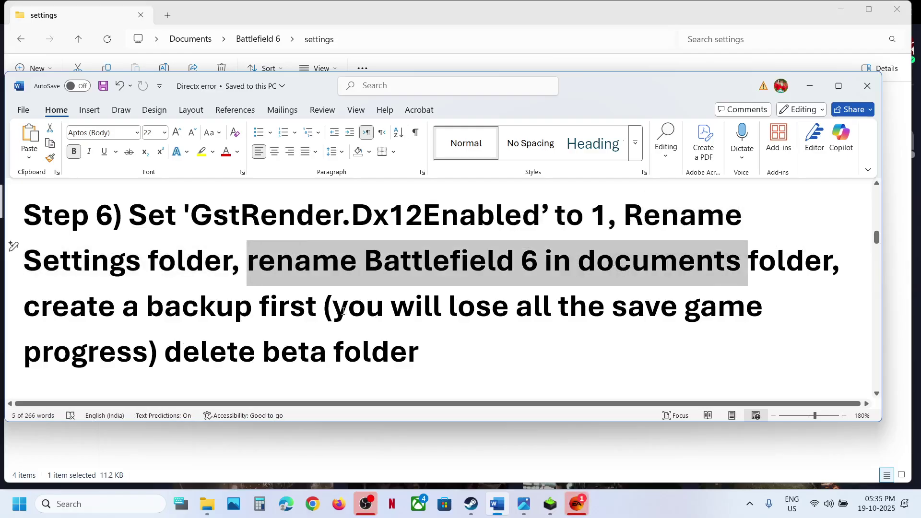
pyautogui.moveTo(347, 309); pyautogui.dragTo(151, 348)
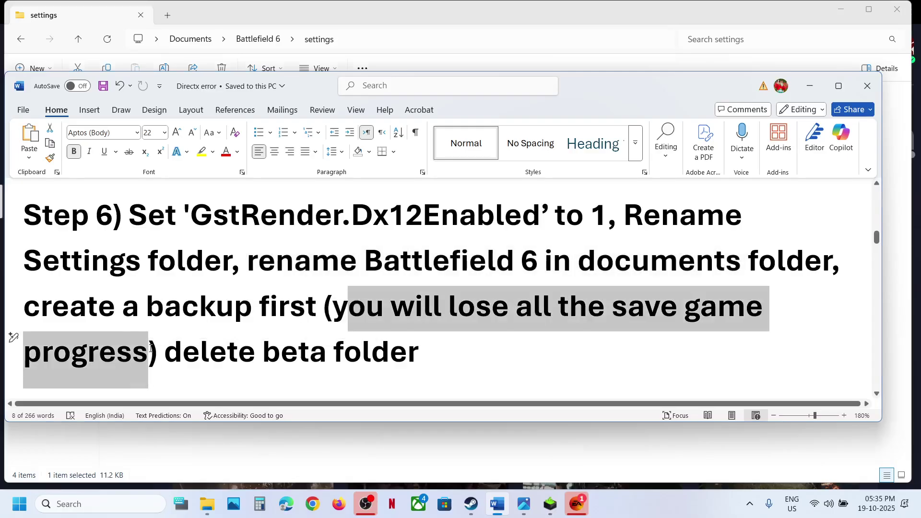
pyautogui.hotkey('alt', 'Tab')
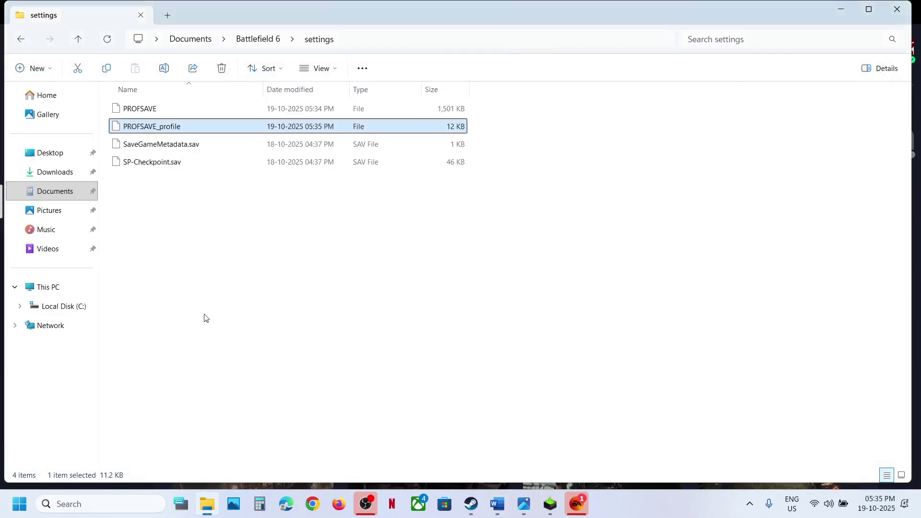
# Step: Copy the Battlefield 6 folder from Documents onto the Desktop, replacing same-named files
pyautogui.click(77, 41)
pyautogui.click(78, 40)
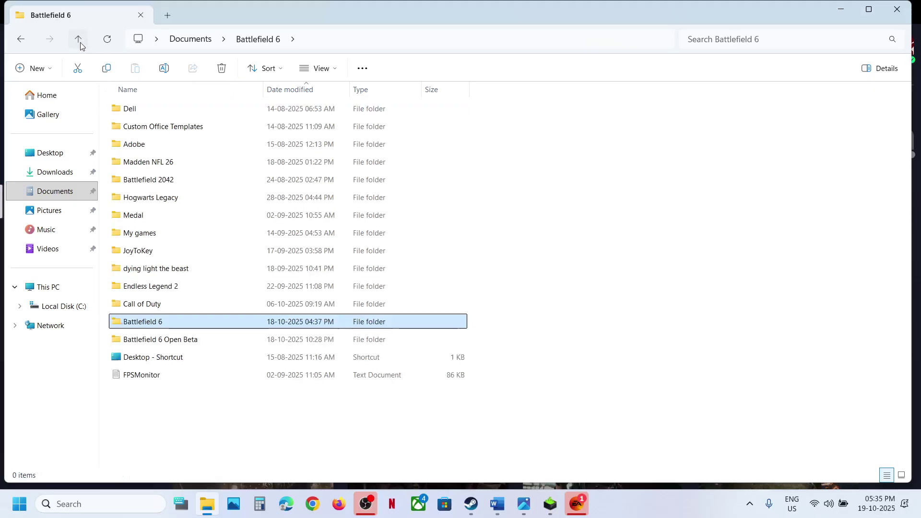
pyautogui.rightClick(142, 320)
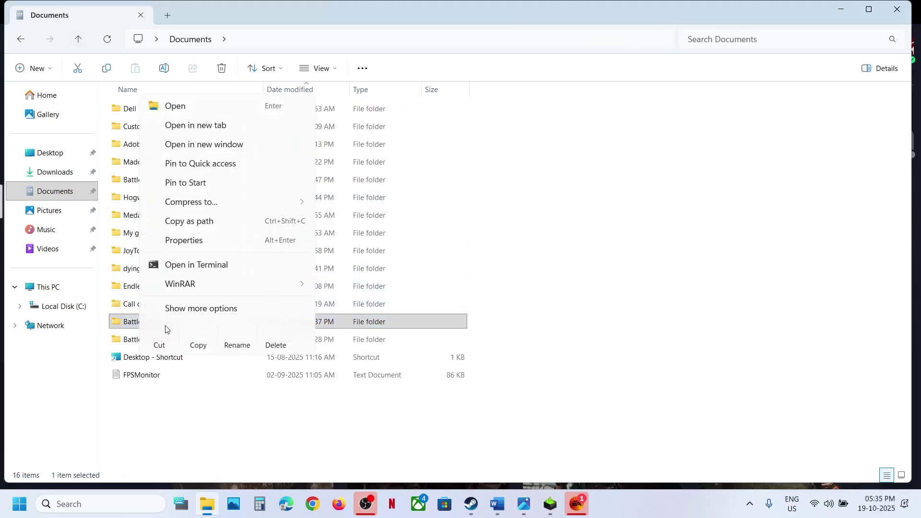
pyautogui.click(208, 339)
pyautogui.press('super+d')
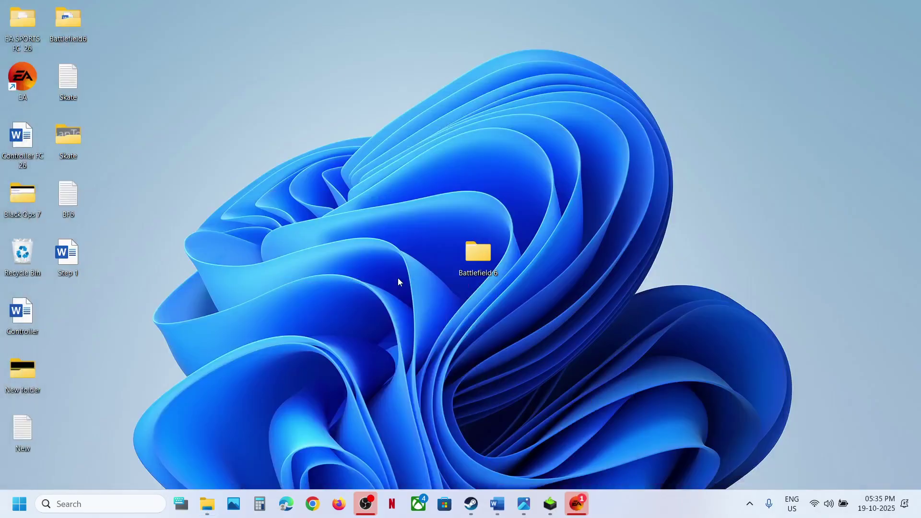
pyautogui.hotkey('ctrl', 'v')
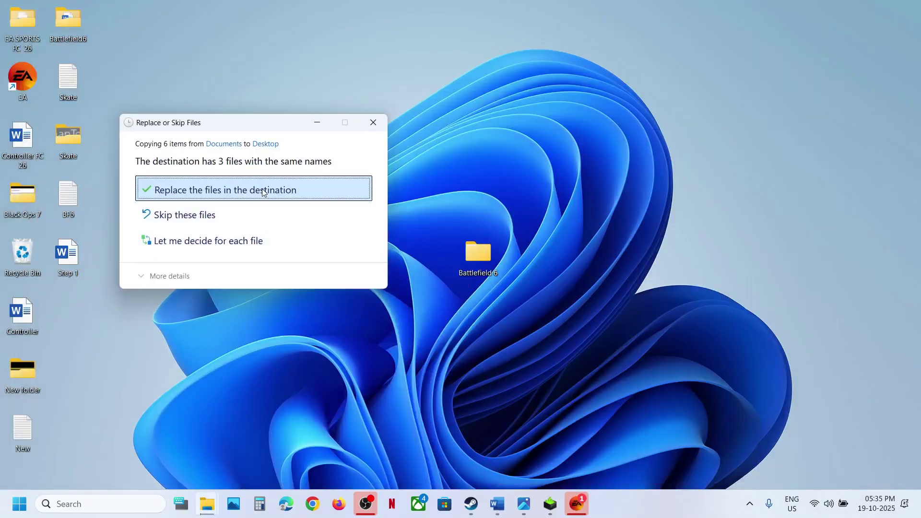
pyautogui.click(263, 193)
# Step: Rename the original Documents folder to Battlefield 6.old
pyautogui.press('super+d')
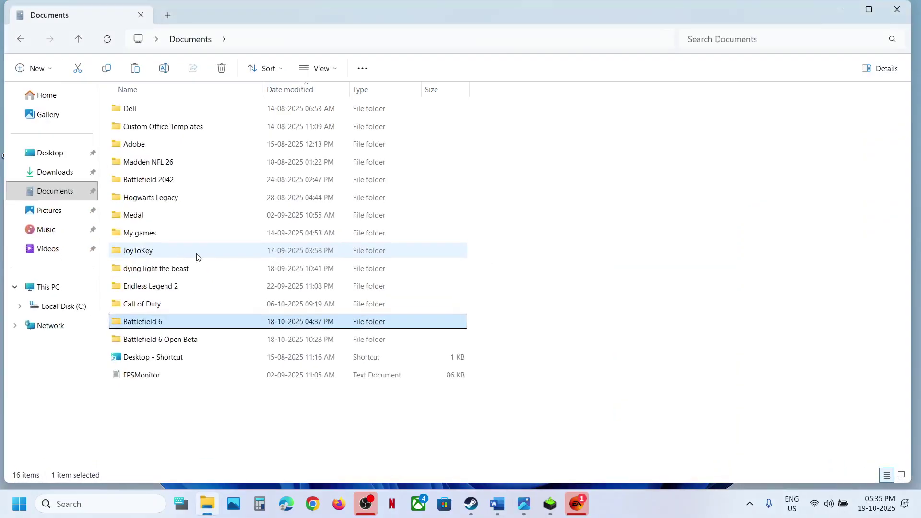
pyautogui.rightClick(151, 326)
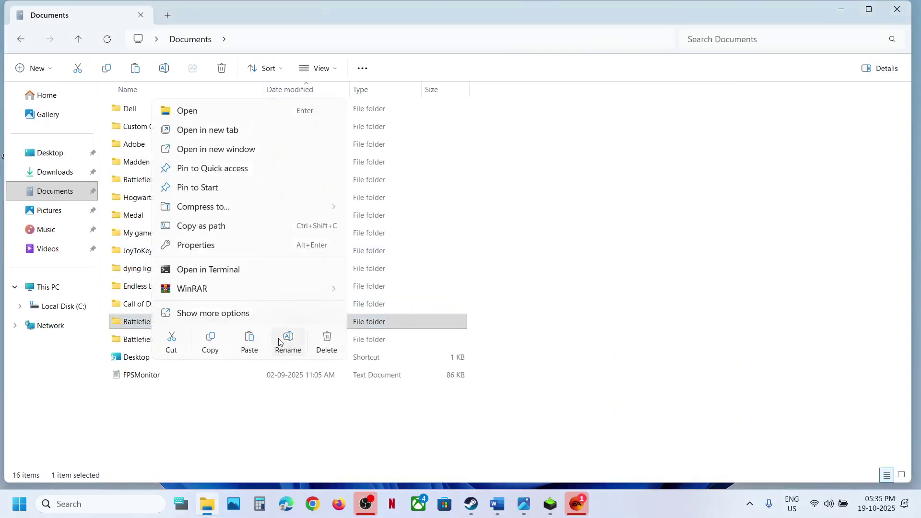
pyautogui.click(287, 341)
pyautogui.click(174, 322)
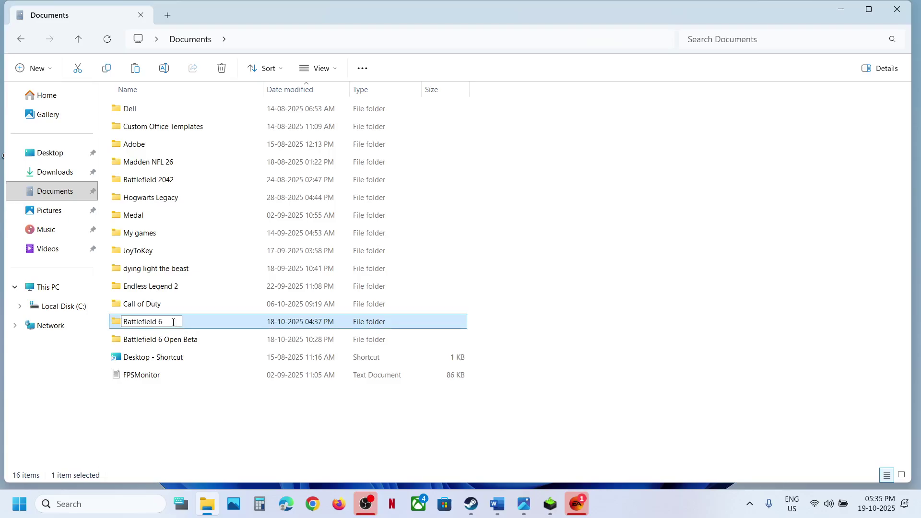
pyautogui.click(214, 418)
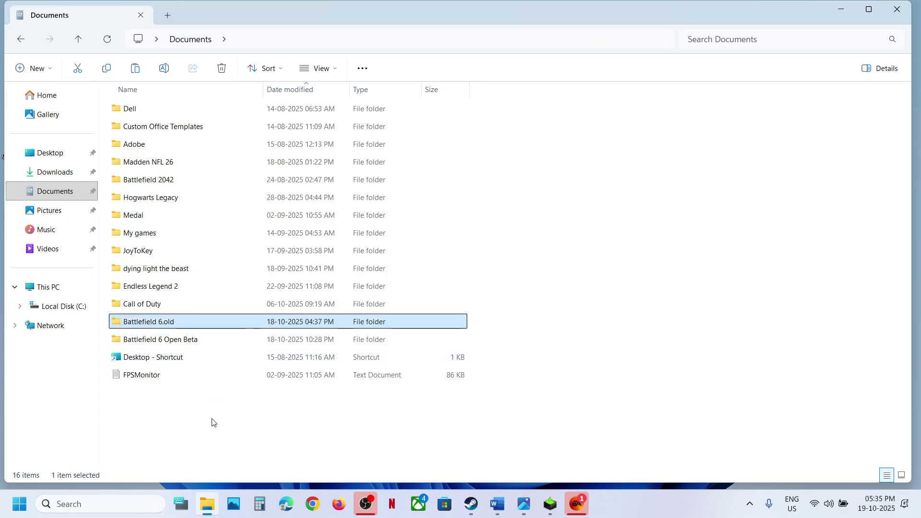
pyautogui.click(496, 511)
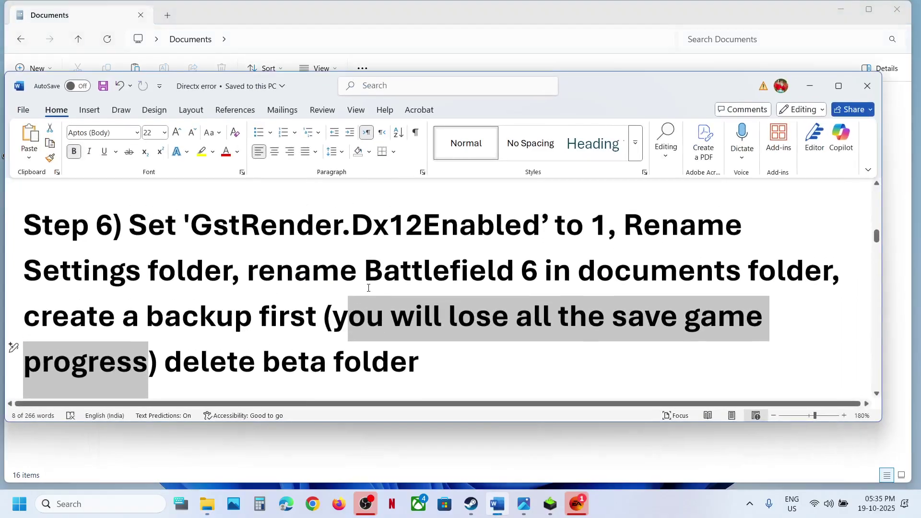
# Step: Highlight the GstRender.Dx12Enabled instruction and delete the Battlefield 6 Open Beta folder from Documents
pyautogui.moveTo(249, 240); pyautogui.dragTo(594, 229)
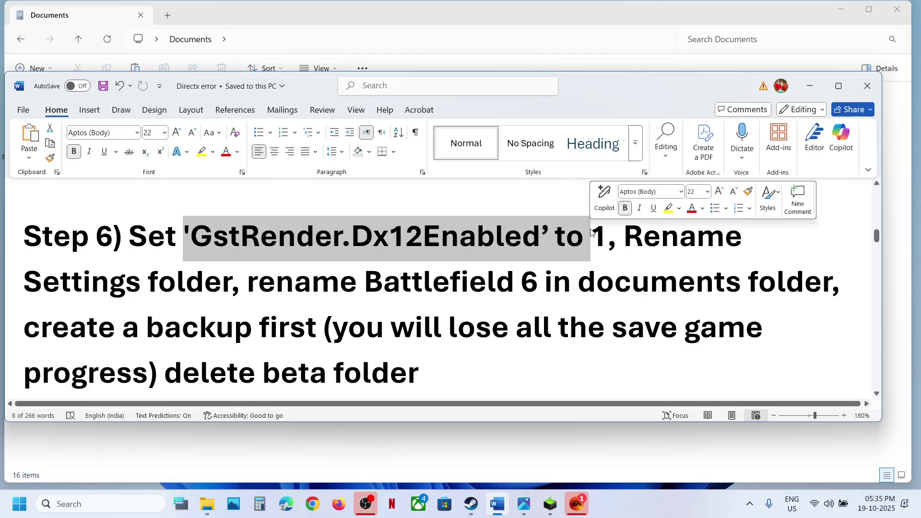
pyautogui.scroll(-1, 398, 314)
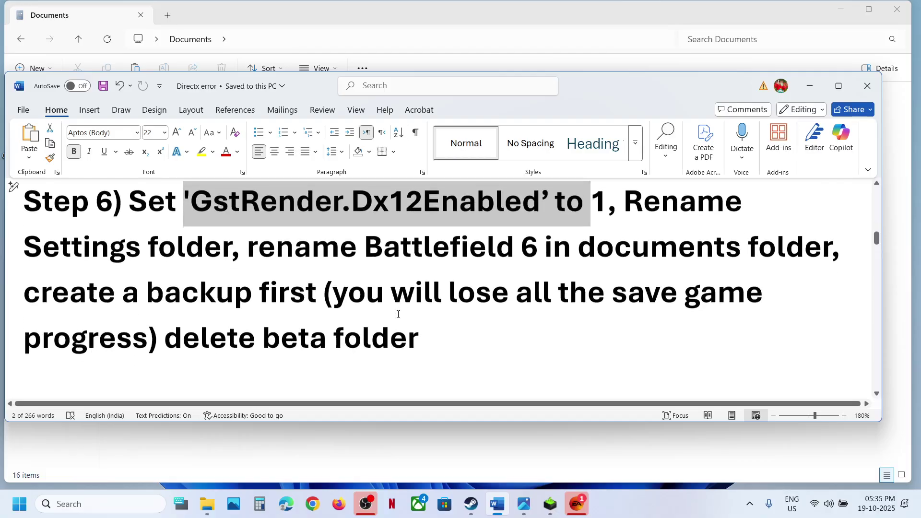
pyautogui.hotkey('alt', 'Tab')
pyautogui.rightClick(164, 342)
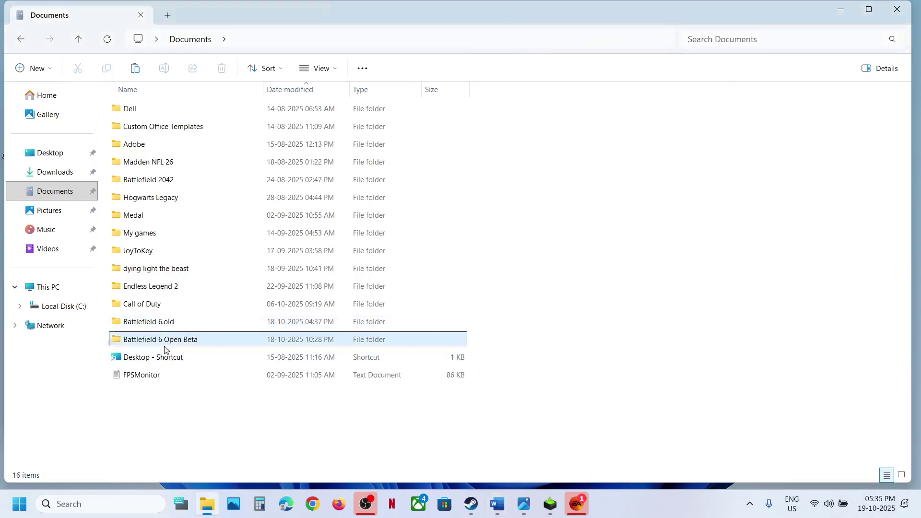
pyautogui.click(339, 363)
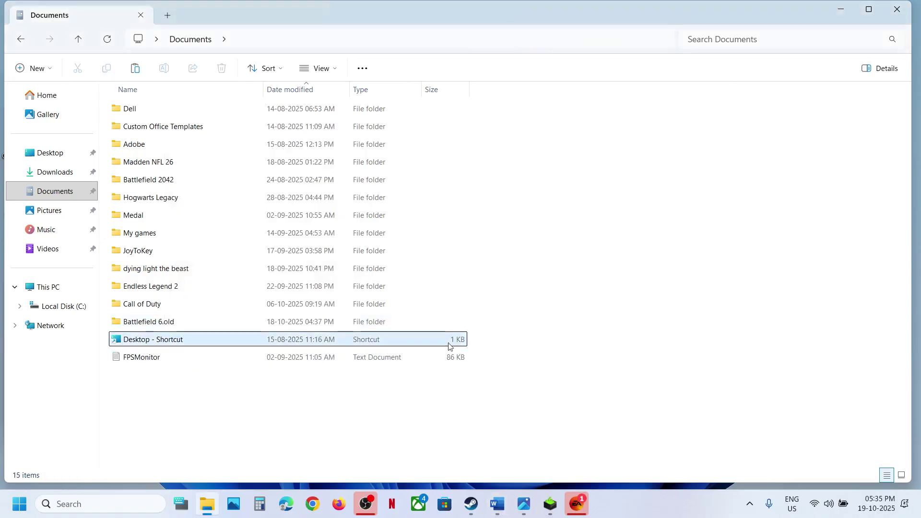
# Step: Scroll Word's notes down to Step 7's launch options
pyautogui.click(498, 502)
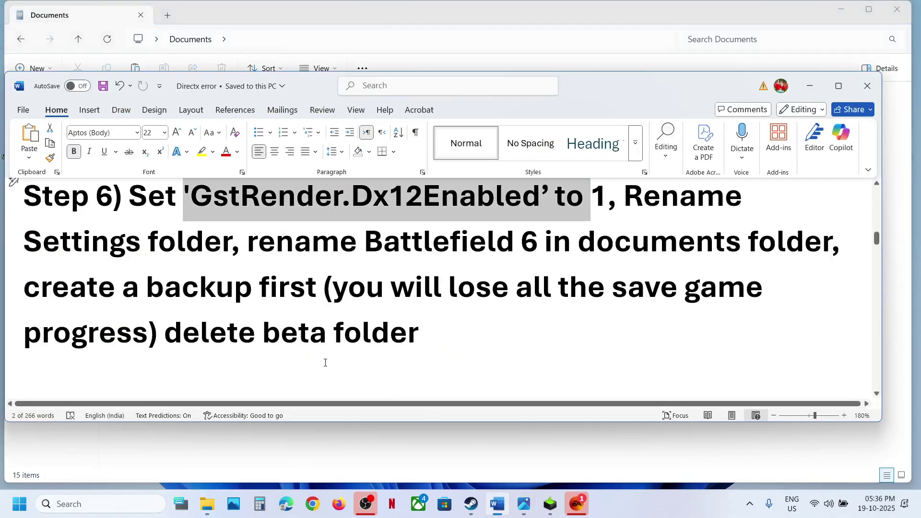
pyautogui.scroll(-3, 324, 363)
pyautogui.scroll(-2, 324, 363)
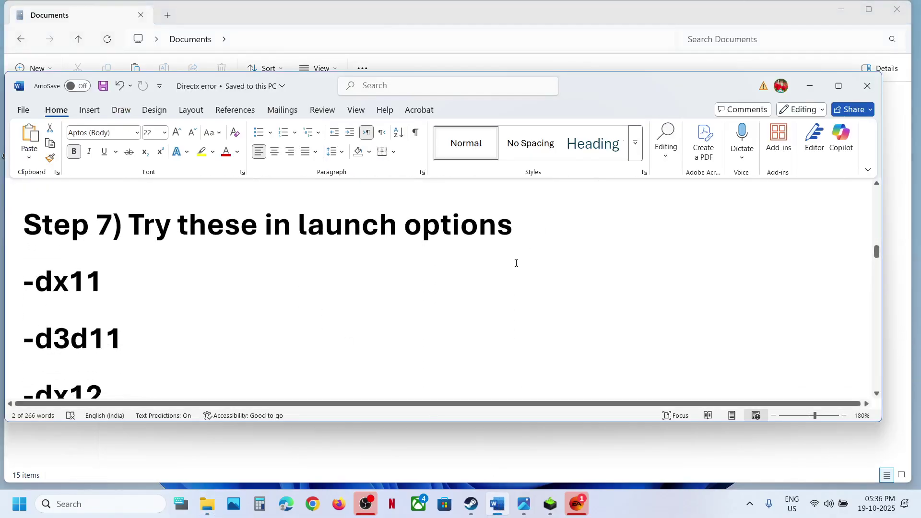
pyautogui.click(577, 503)
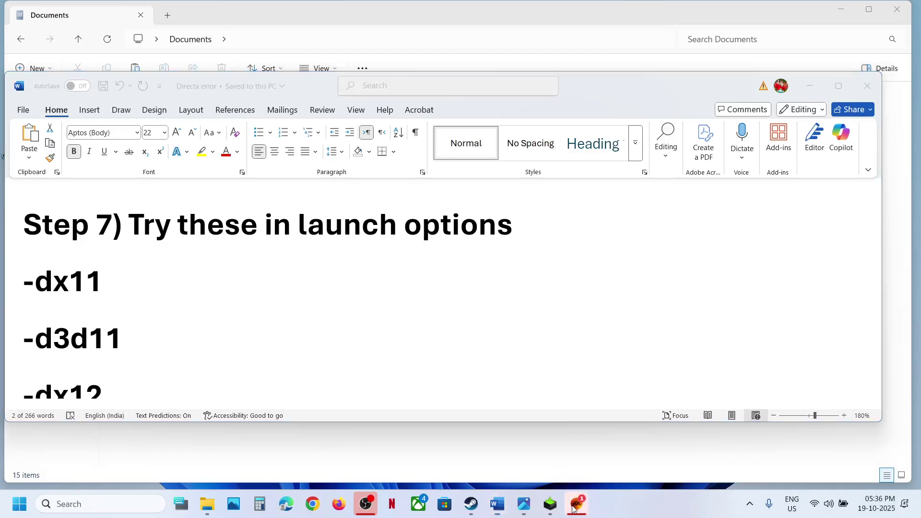
# Step: Open Battlefield 6's Steam properties and enter -d3d11 as the launch option
pyautogui.click(470, 504)
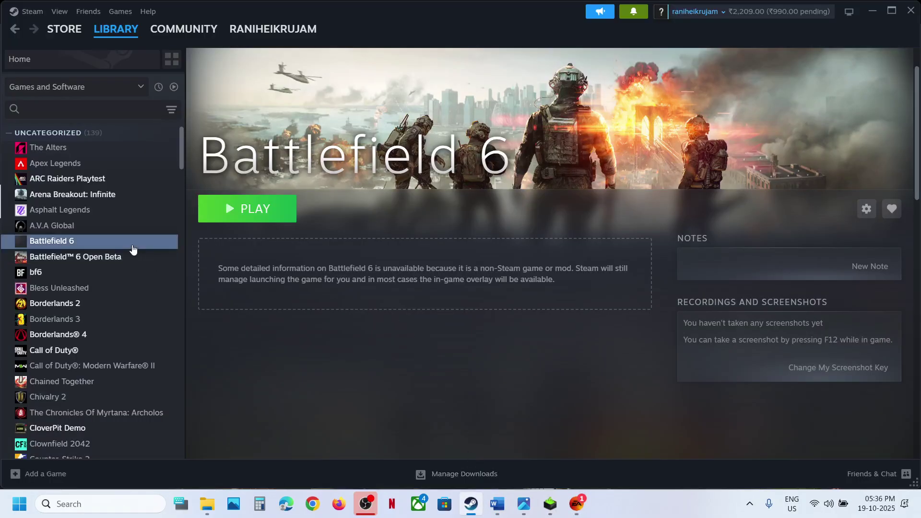
pyautogui.rightClick(134, 246)
pyautogui.click(173, 339)
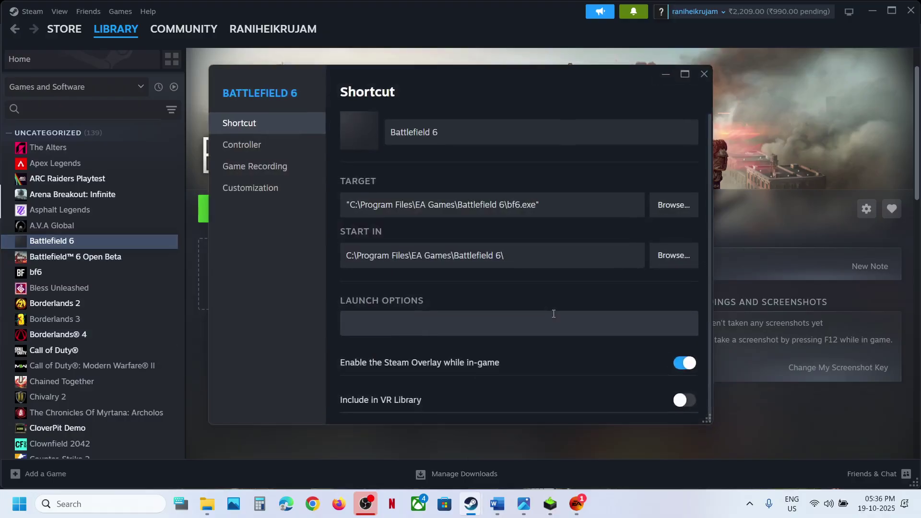
pyautogui.click(406, 334)
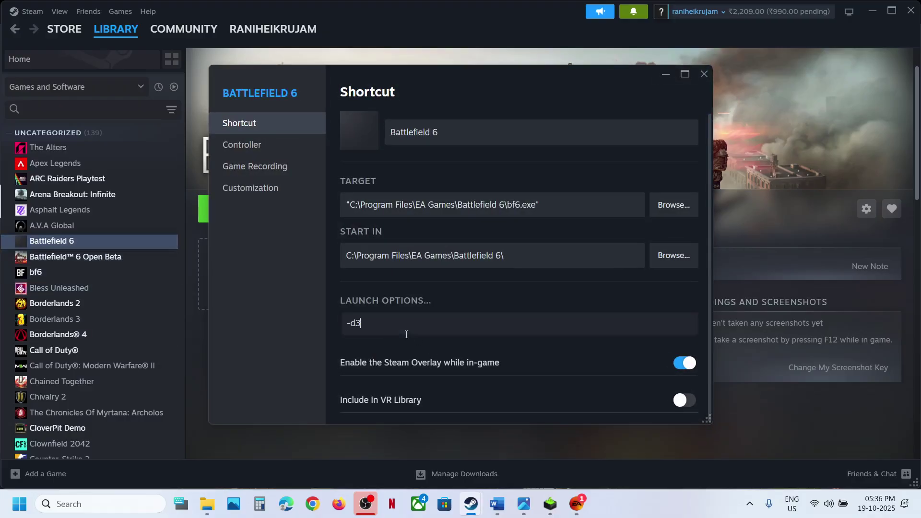
pyautogui.write('-d3d11')
pyautogui.click(297, 330)
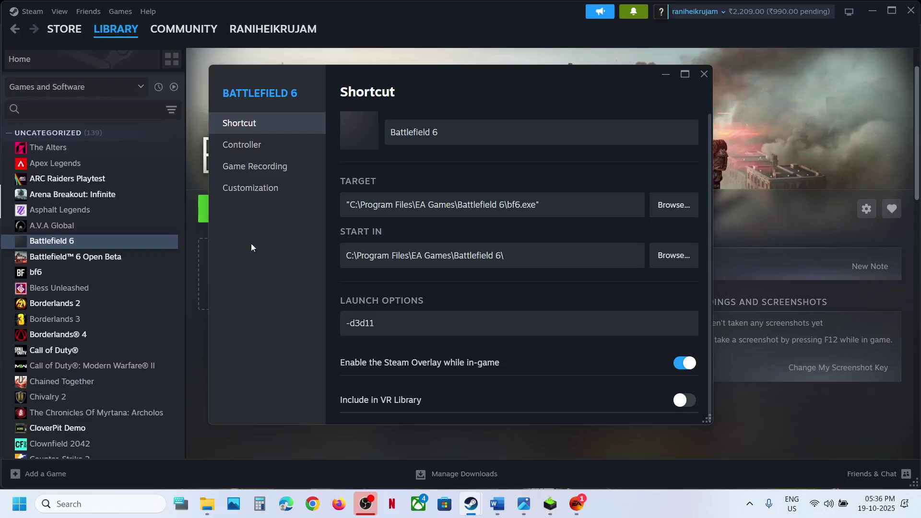
# Step: Swap the launch option for -dx11 and -dx12, then clear it and close the properties
pyautogui.click(338, 324)
pyautogui.hotkey('ctrl', 'a')
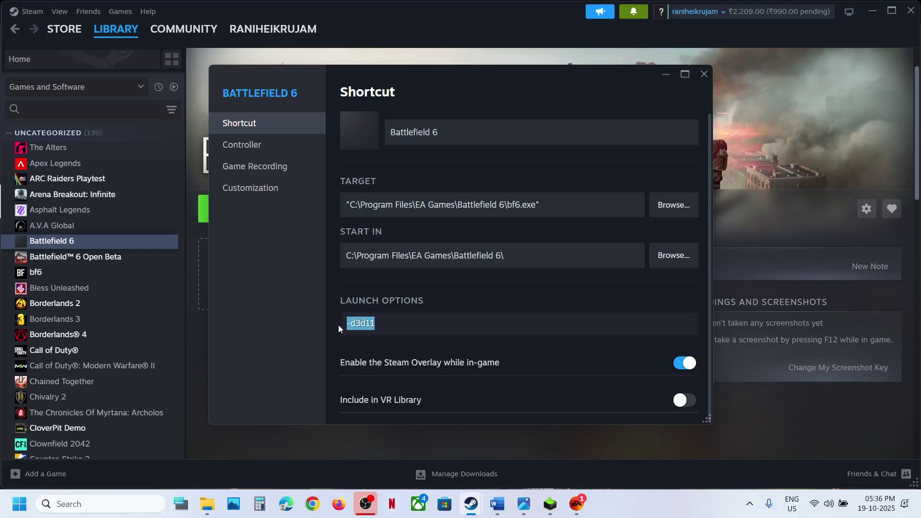
pyautogui.write('-d')
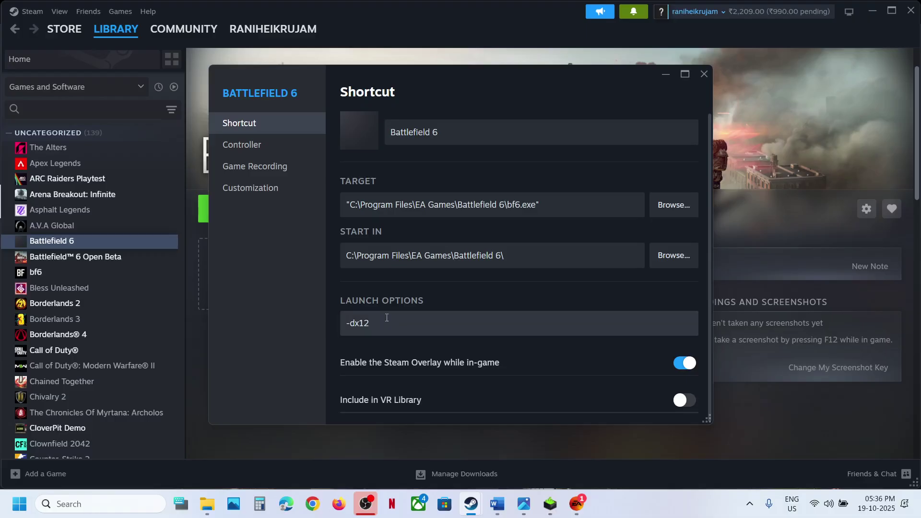
pyautogui.moveTo(386, 318); pyautogui.dragTo(331, 321)
pyautogui.press('BackSpace')
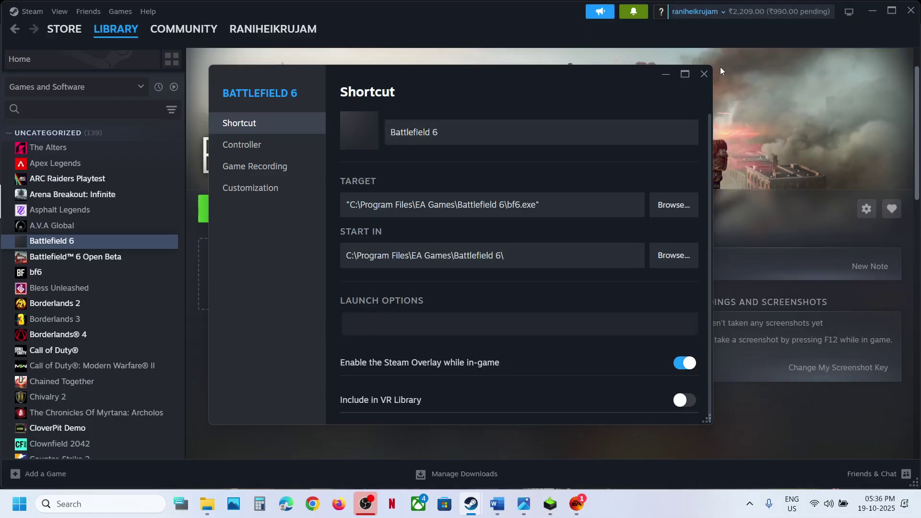
pyautogui.click(703, 74)
# Step: Open Battlefield 6's properties in the EA app and save -d3d11 as the advanced launch option
pyautogui.click(577, 504)
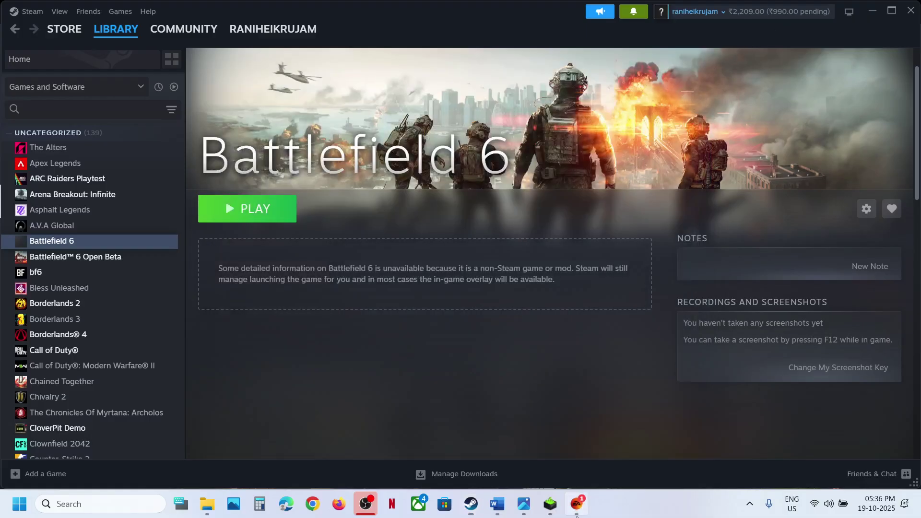
pyautogui.click(531, 321)
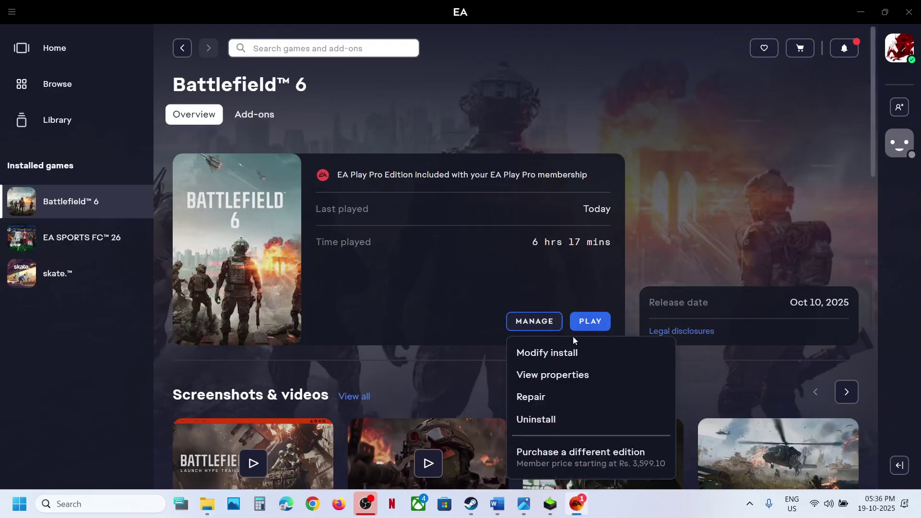
pyautogui.click(556, 381)
pyautogui.click(352, 296)
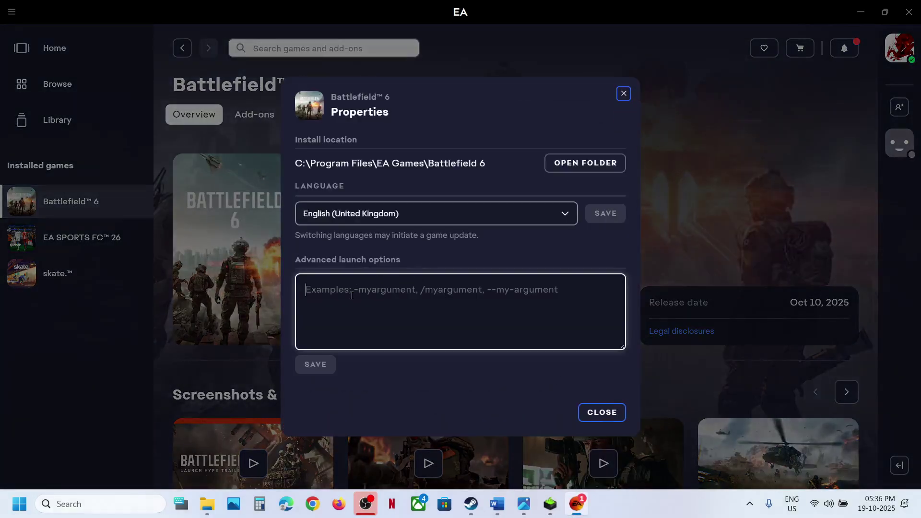
pyautogui.write('-d3d11')
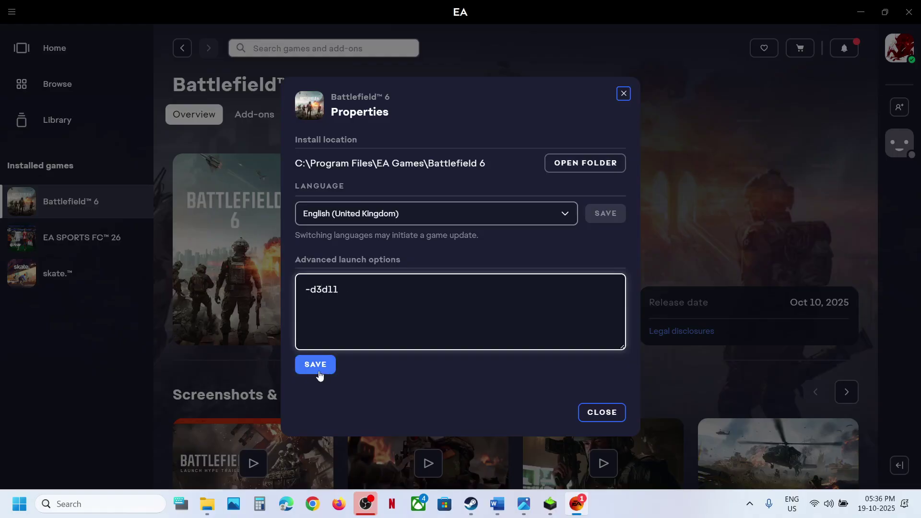
pyautogui.click(317, 369)
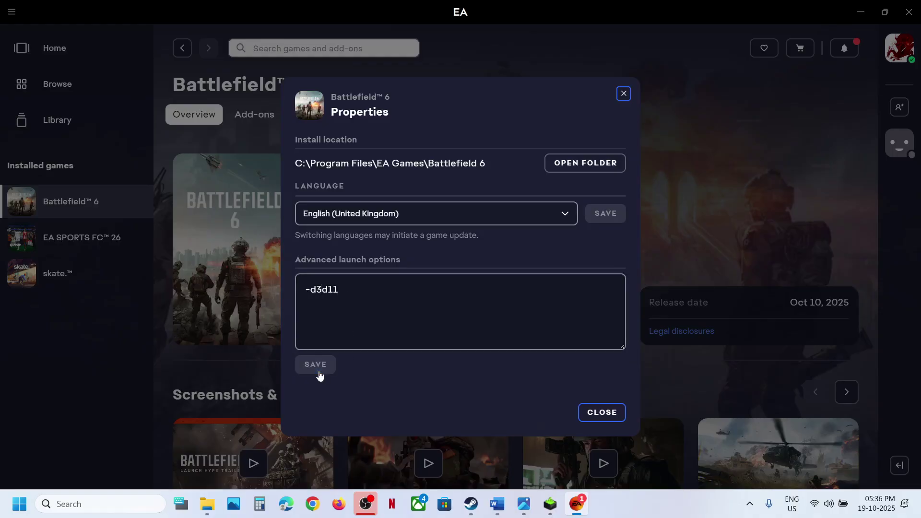
# Step: Replace the launch option with -dx11, then edit it to -dx12 and save
pyautogui.moveTo(383, 285); pyautogui.dragTo(281, 288)
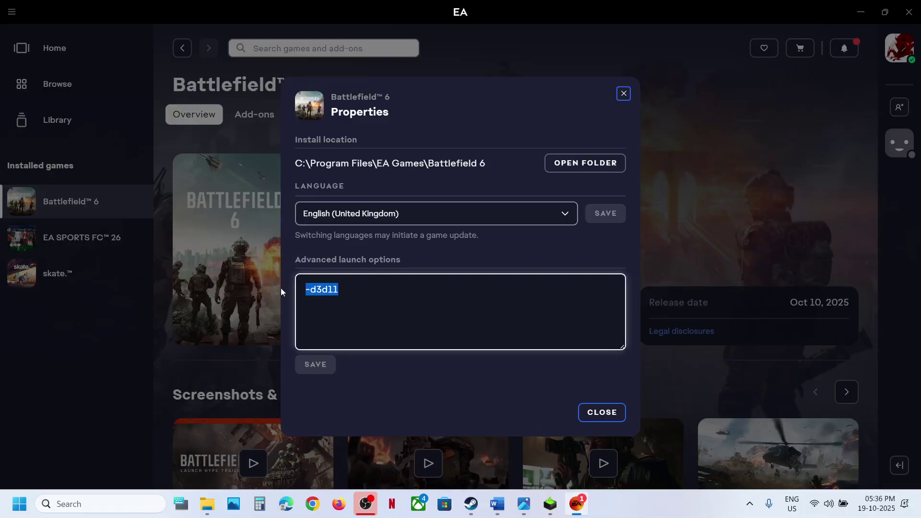
pyautogui.write('-dx11')
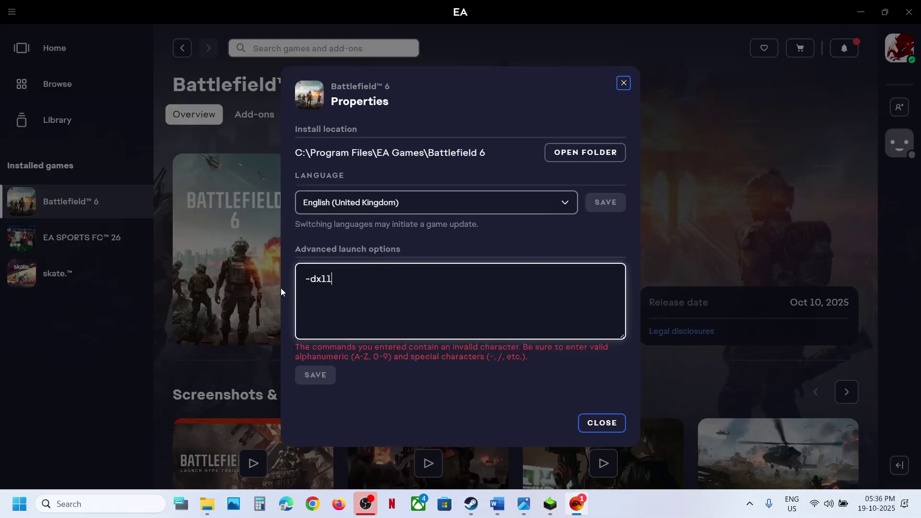
pyautogui.click(323, 369)
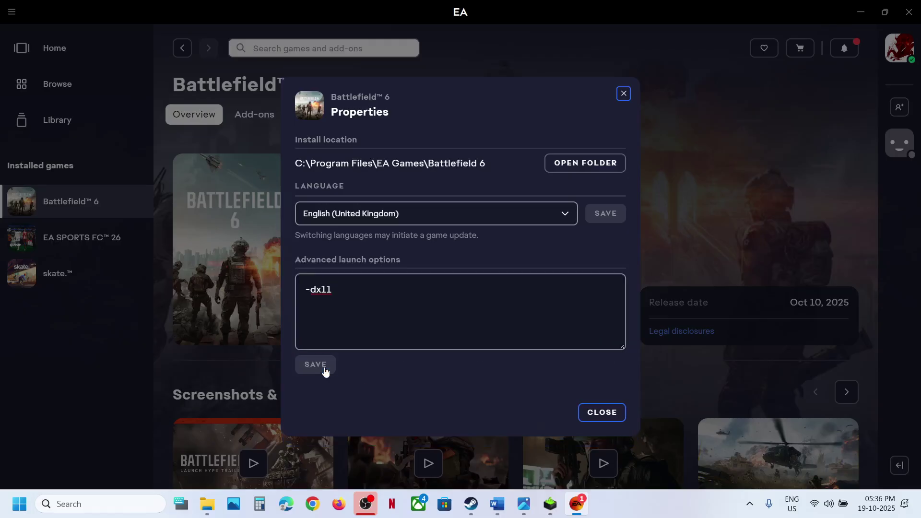
pyautogui.click(352, 288)
pyautogui.press('BackSpace')
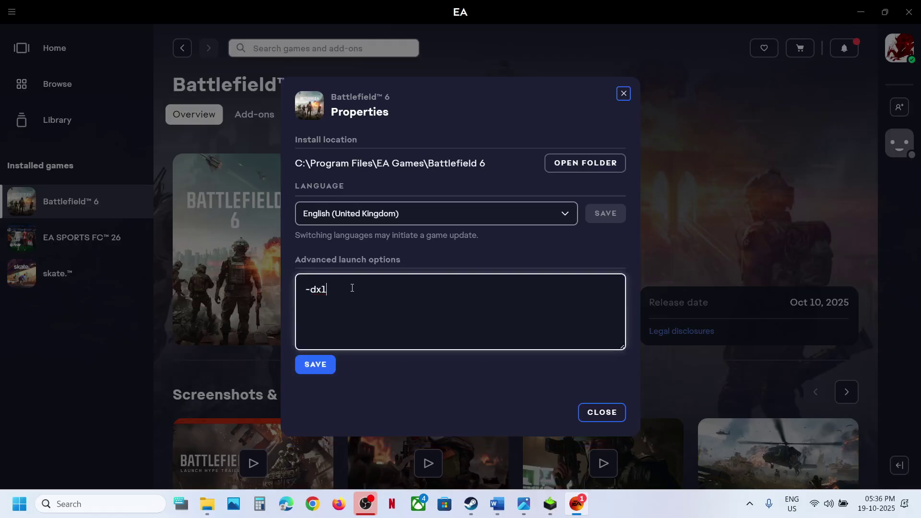
pyautogui.click(325, 369)
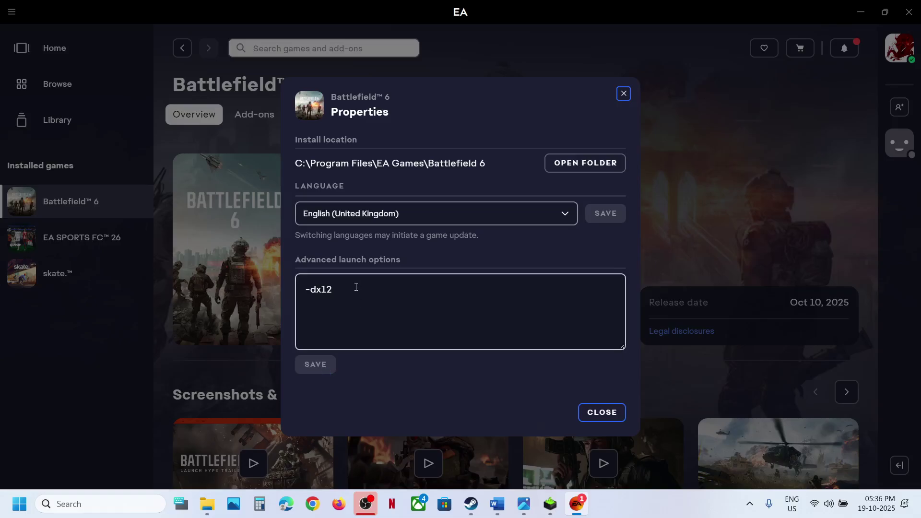
# Step: Clear the launch options, save them empty, and close the properties
pyautogui.moveTo(354, 288); pyautogui.dragTo(278, 289)
pyautogui.press('BackSpace')
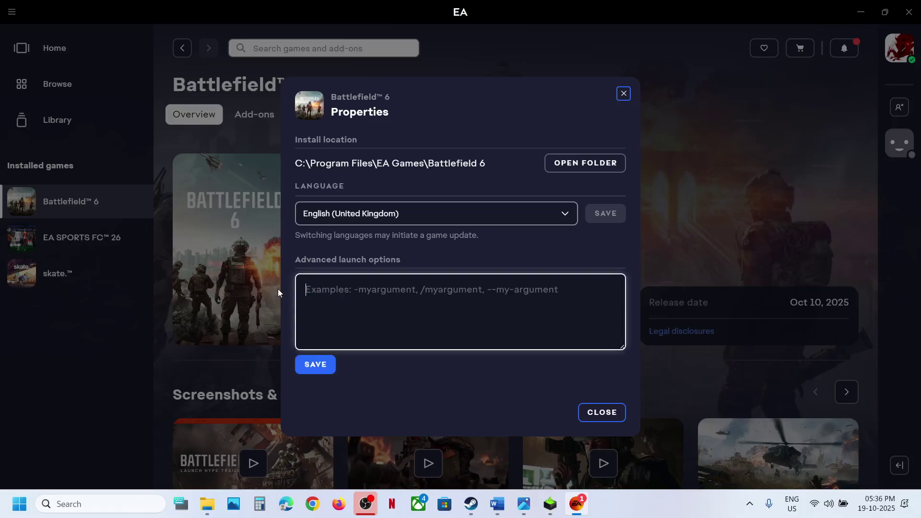
pyautogui.click(308, 367)
pyautogui.click(602, 412)
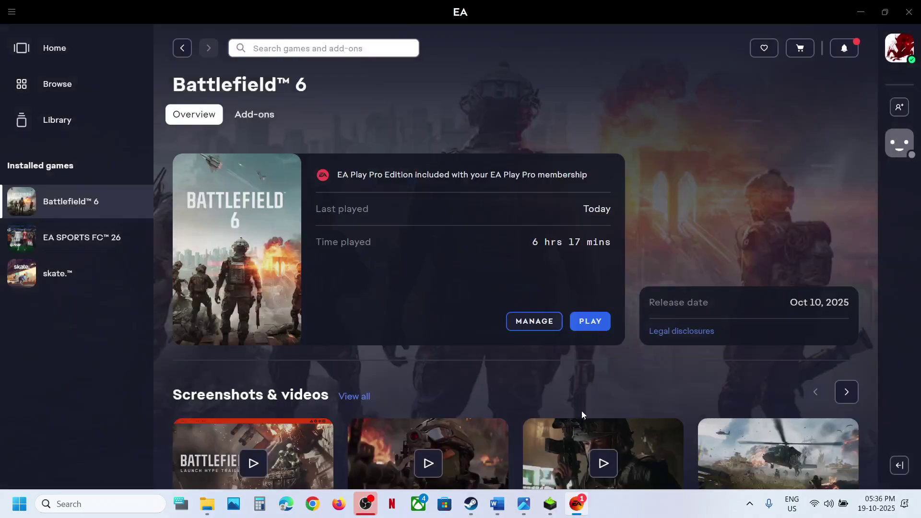
pyautogui.click(497, 503)
# Step: With the notes at Step 8, launch NVIDIA Control Panel from the desktop's Show more options menu
pyautogui.scroll(-5, 312, 365)
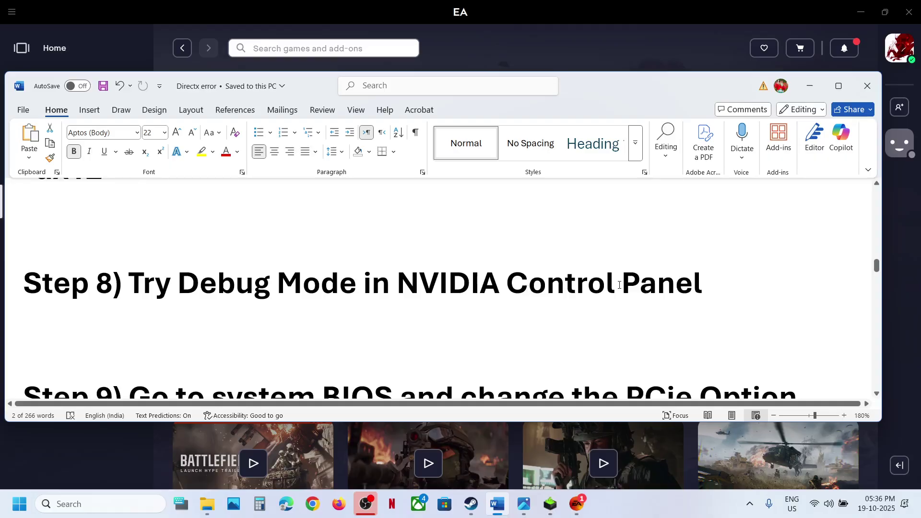
pyautogui.press('super+d')
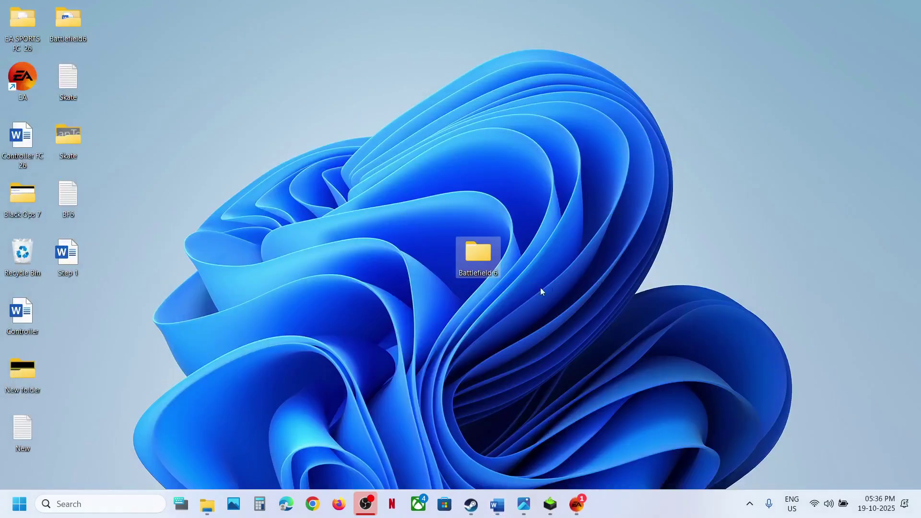
pyautogui.click(506, 324)
pyautogui.rightClick(506, 358)
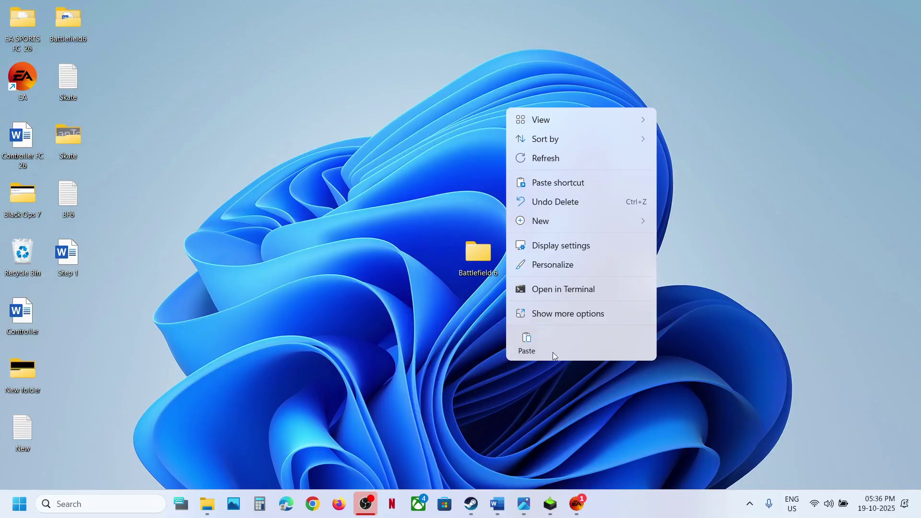
pyautogui.click(554, 320)
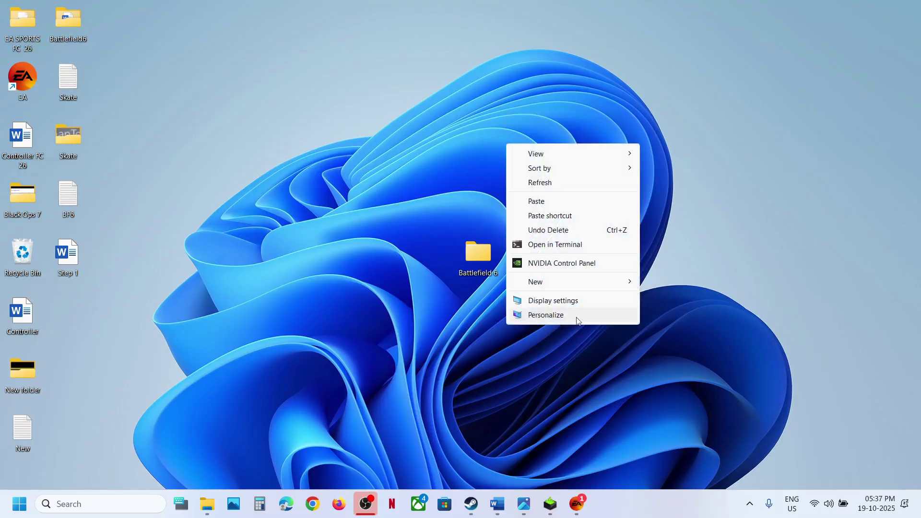
pyautogui.click(555, 264)
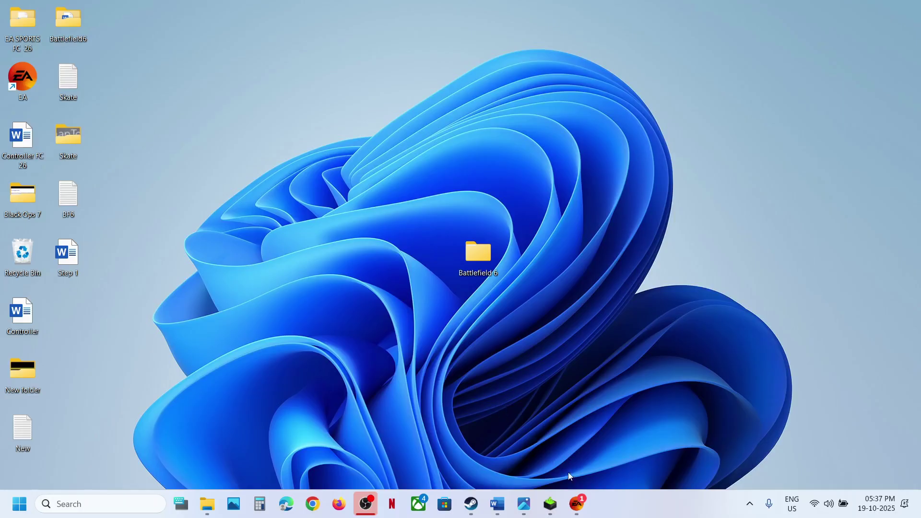
# Step: Bring the EA app's Battlefield 6 page back in front, keeping the Directx error document minimized
pyautogui.click(577, 504)
pyautogui.click(499, 504)
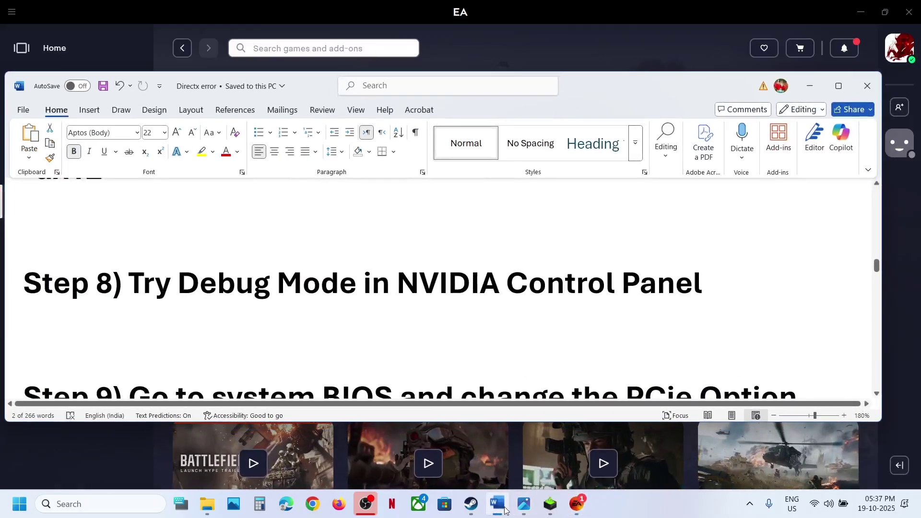
pyautogui.click(498, 503)
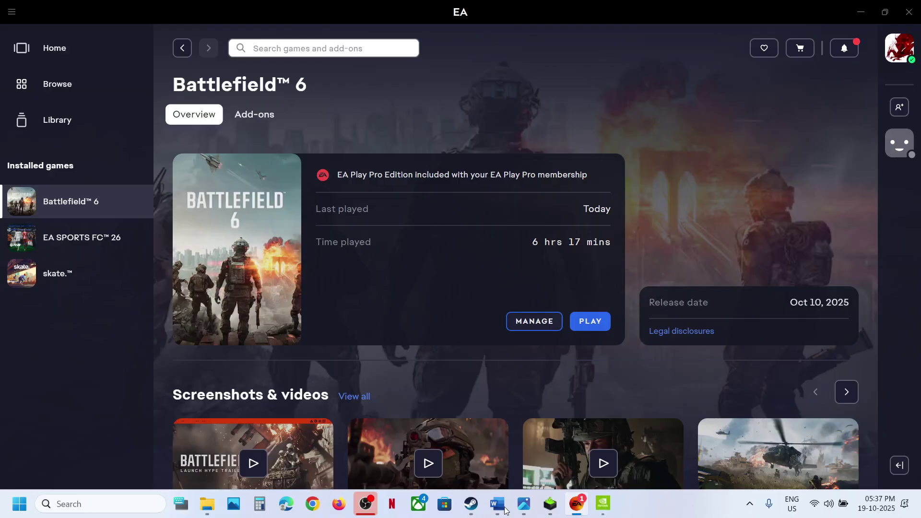
# Step: Enable Help > Debug Mode in NVIDIA Control Panel and confirm it is checked
pyautogui.click(603, 504)
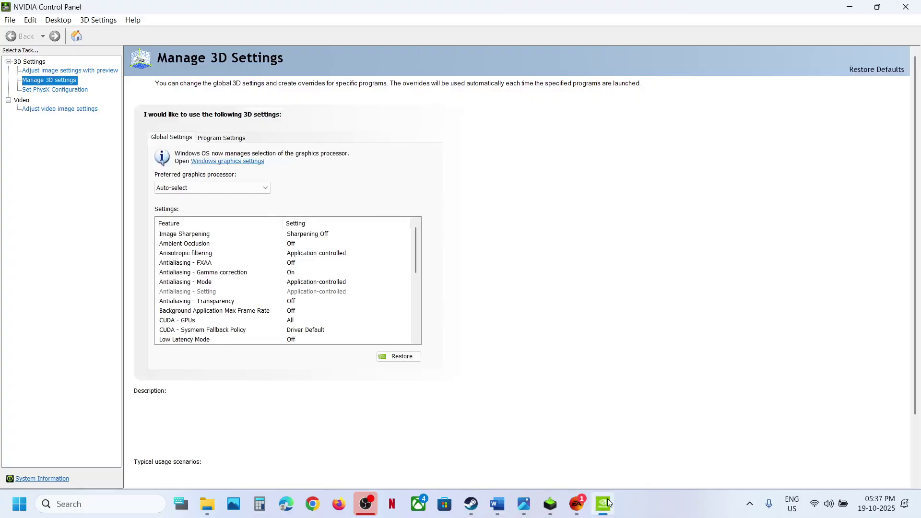
pyautogui.click(133, 21)
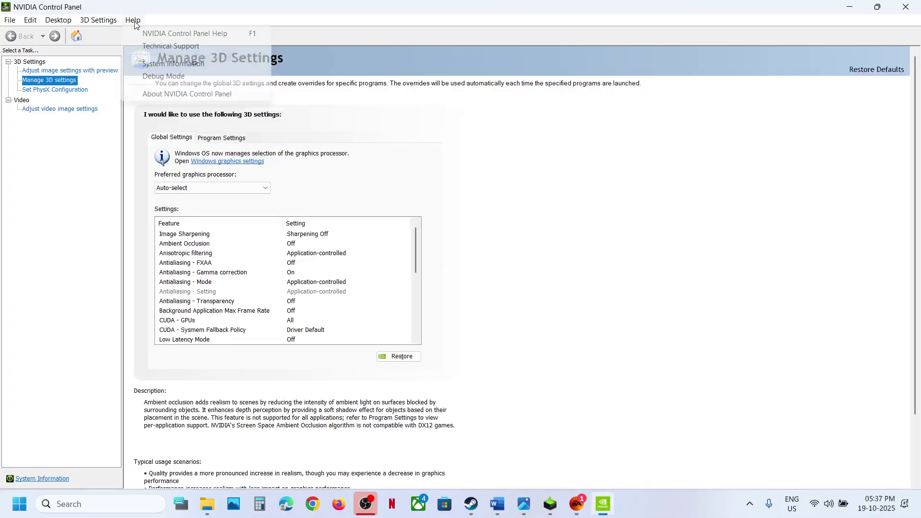
pyautogui.click(175, 77)
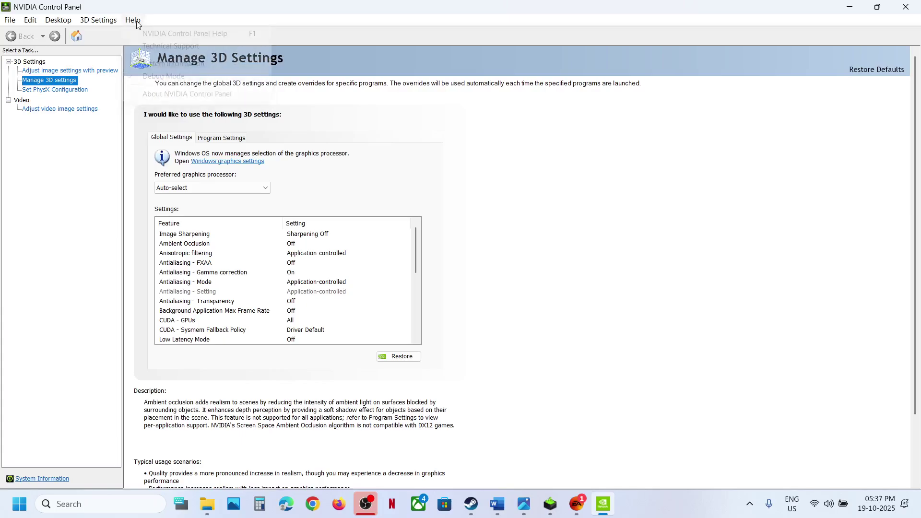
pyautogui.click(133, 21)
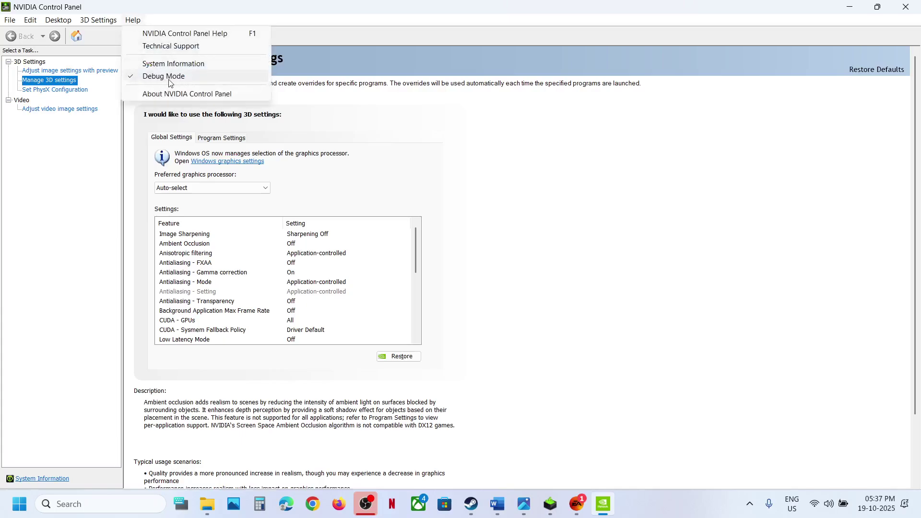
pyautogui.click(534, 430)
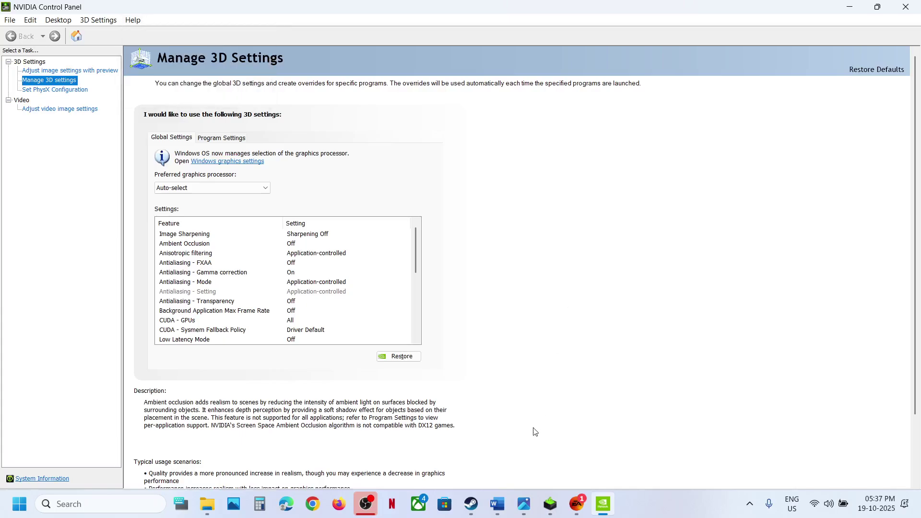
# Step: Maximize the Directx error notes at Step 9's BIOS PCIe instructions
pyautogui.click(577, 504)
pyautogui.click(496, 504)
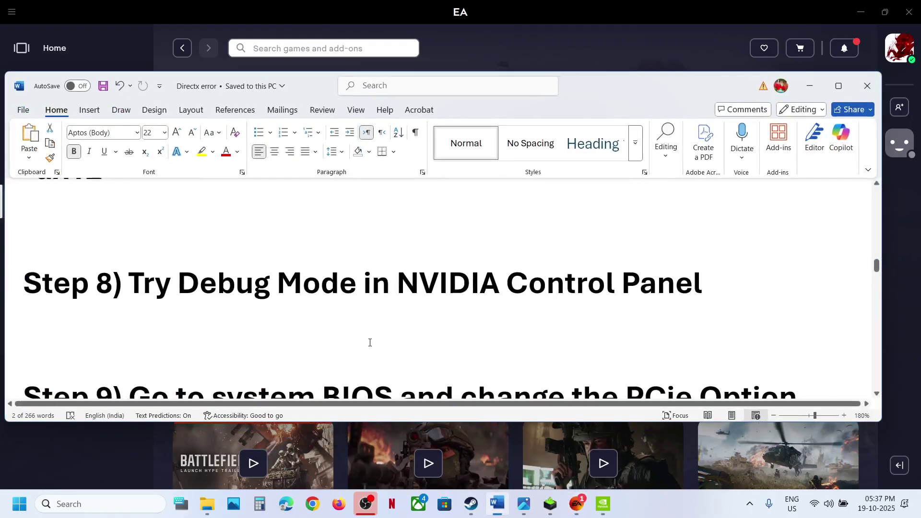
pyautogui.scroll(-3, 370, 341)
pyautogui.scroll(-1, 369, 342)
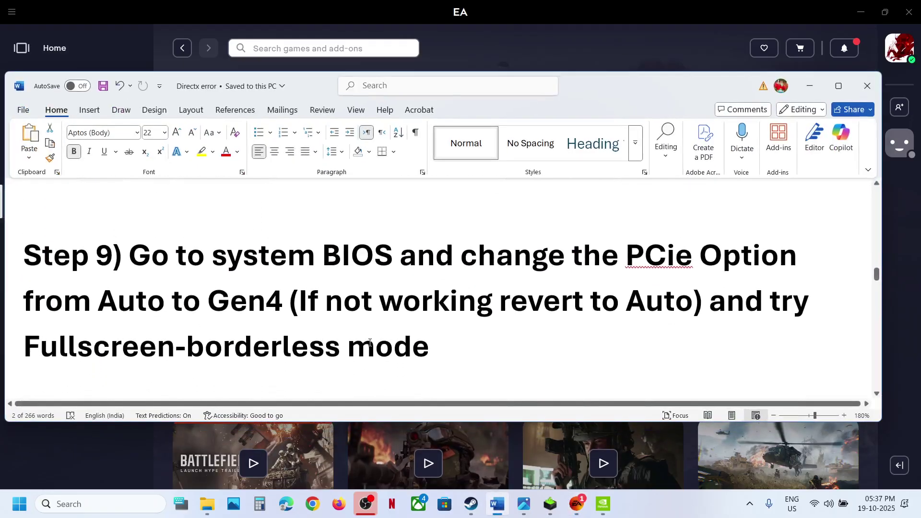
pyautogui.click(839, 87)
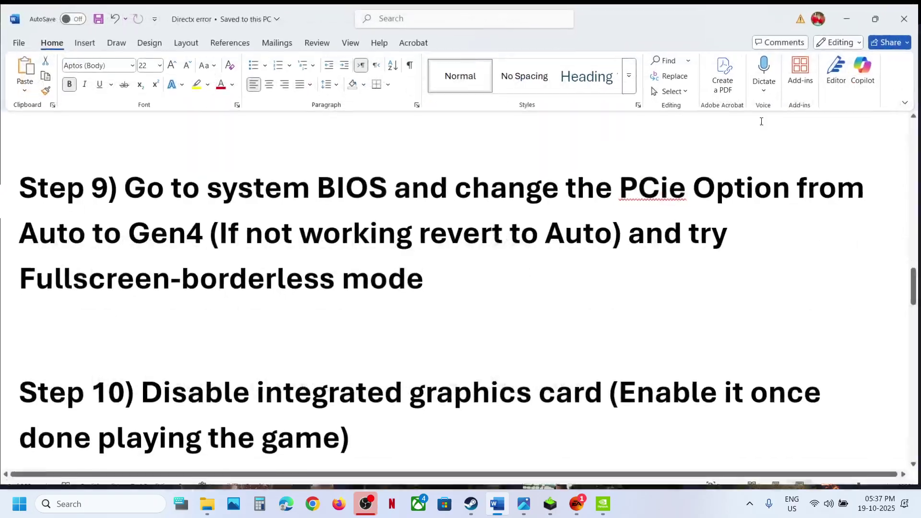